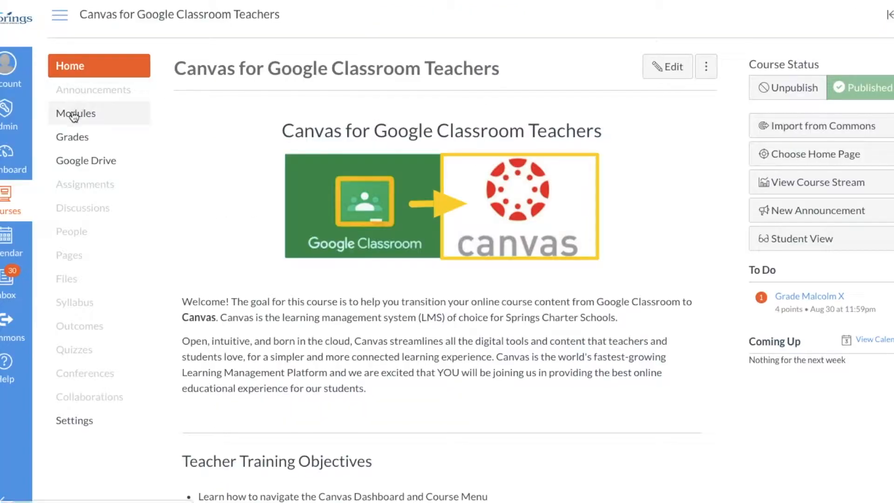
Add a new assignment named "Immigration Project" to the Sample Assignments module
click(74, 117)
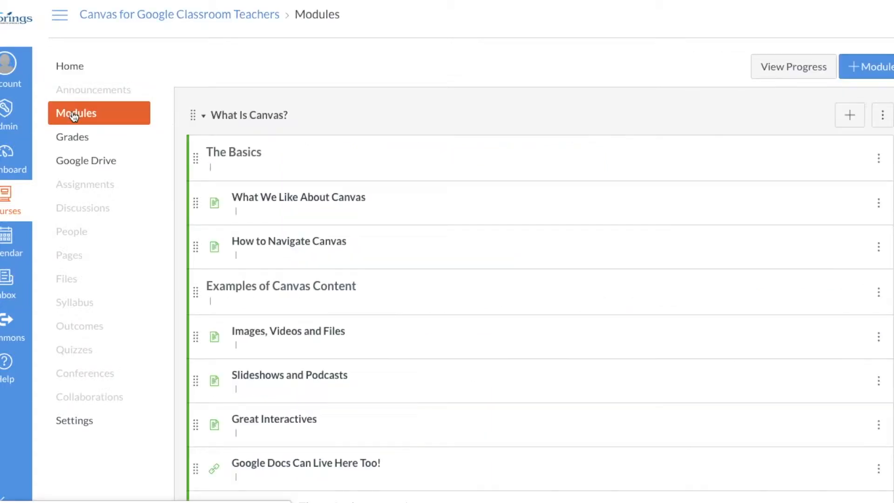
scroll(312, 281, down, 6)
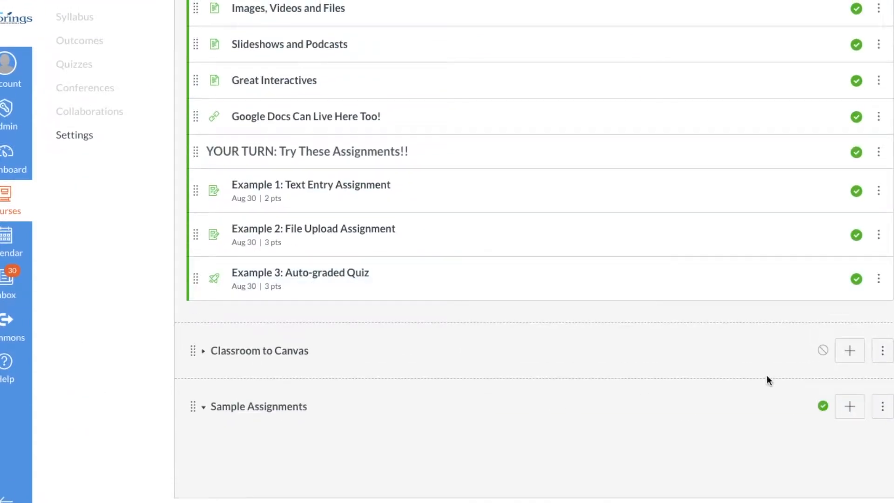
click(849, 407)
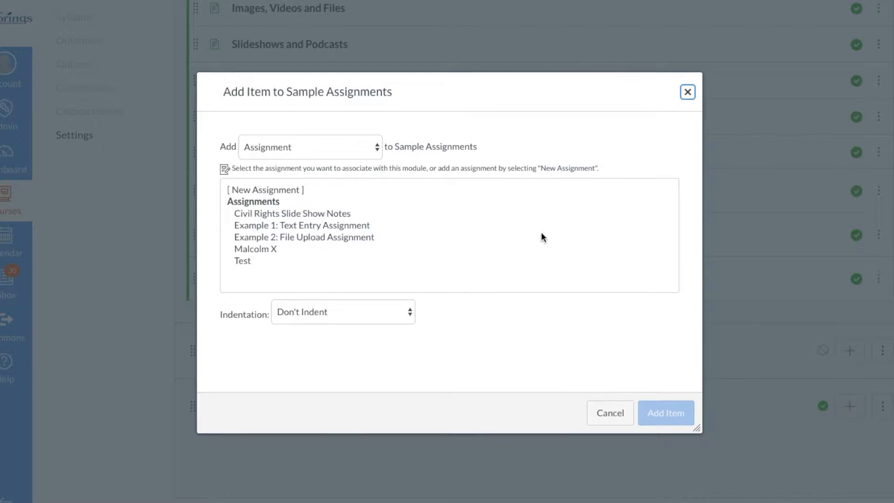
click(295, 191)
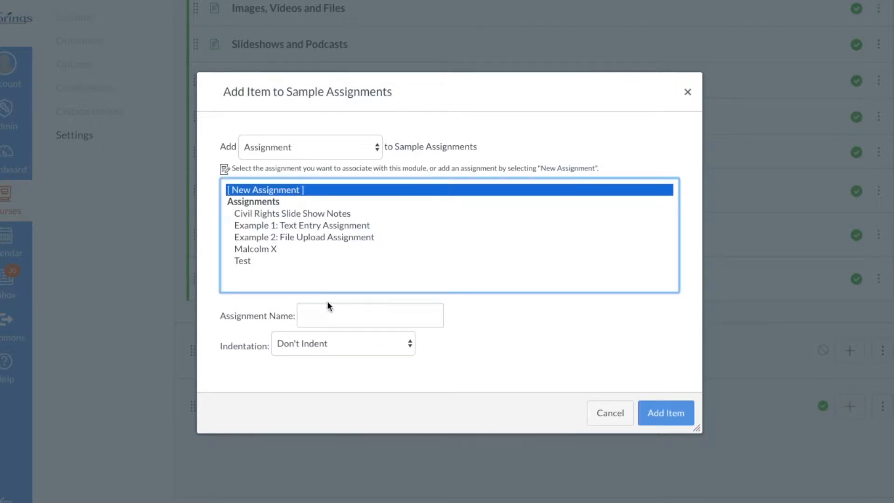
click(307, 318)
text(Immigration Project)
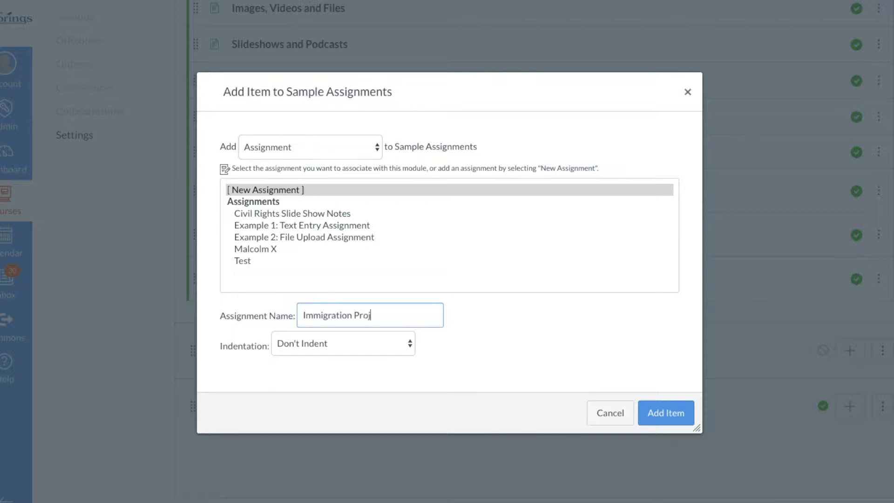
click(673, 415)
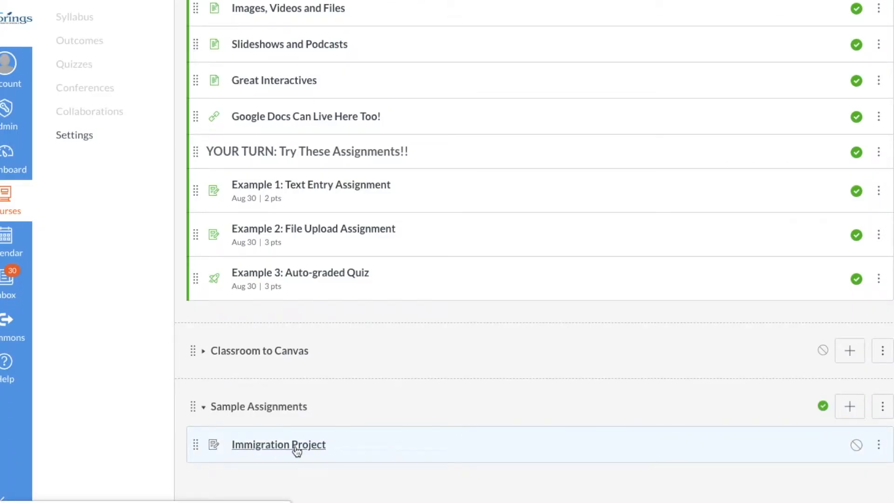
Open the Immigration Project assignment for editing and allow file uploads alongside media recordings as online submissions
click(295, 447)
click(654, 69)
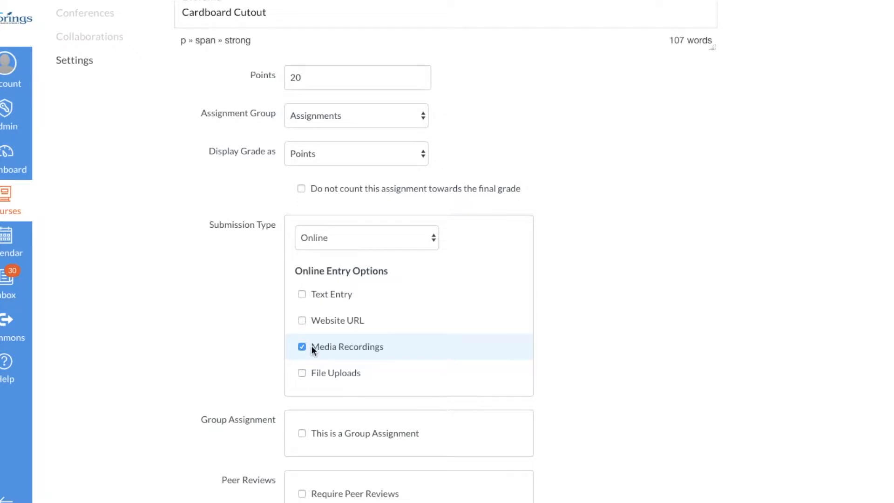
click(303, 374)
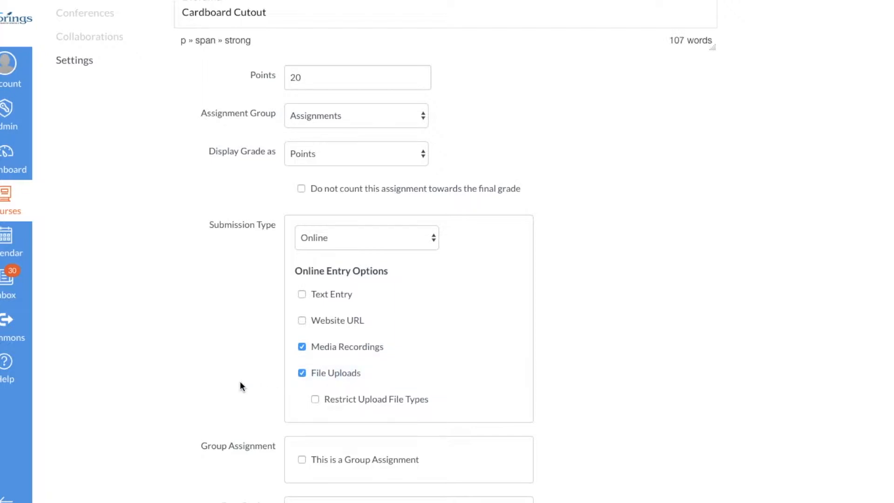
Set the assignment's due date to August 30, 2019, and save and publish it
scroll(241, 385, down, 7)
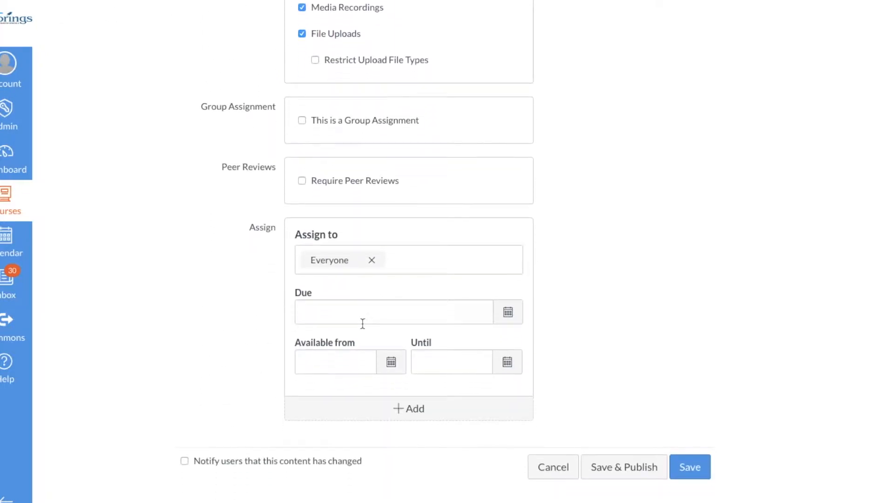
click(510, 313)
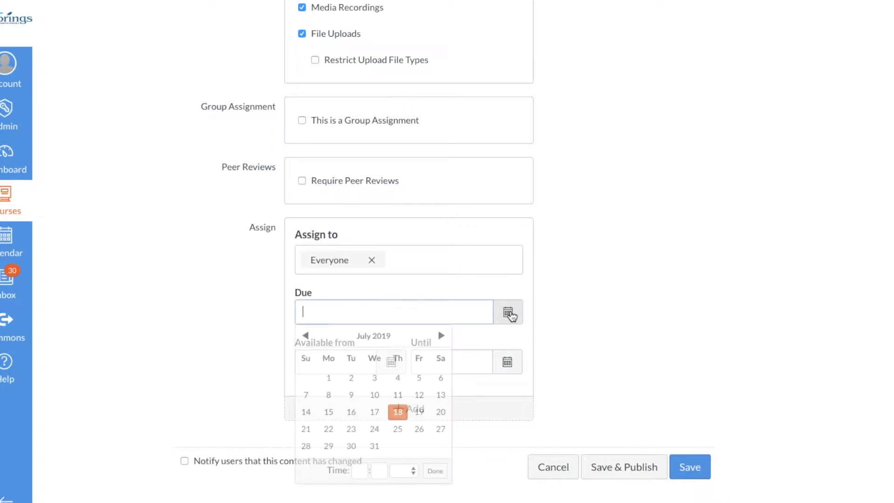
click(441, 335)
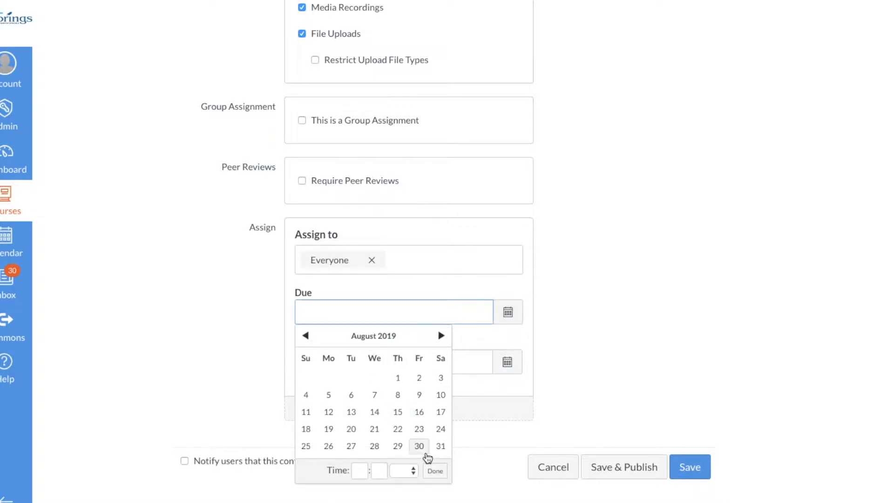
click(420, 448)
click(590, 393)
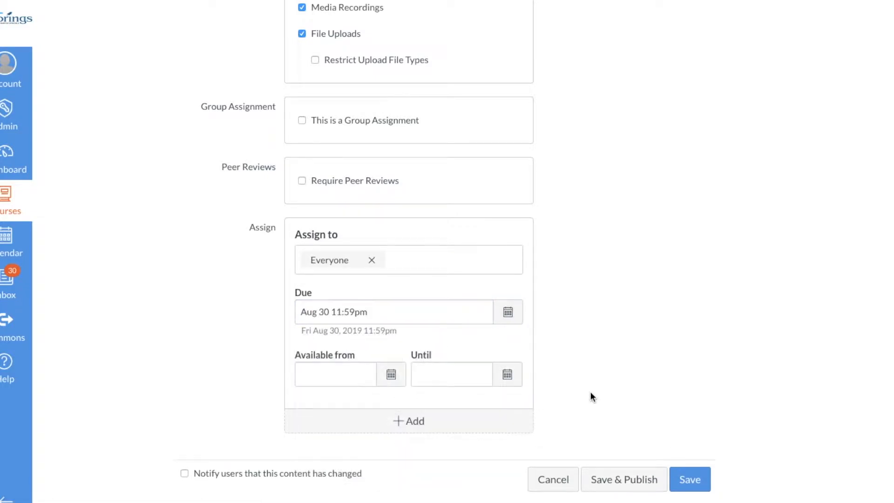
click(626, 478)
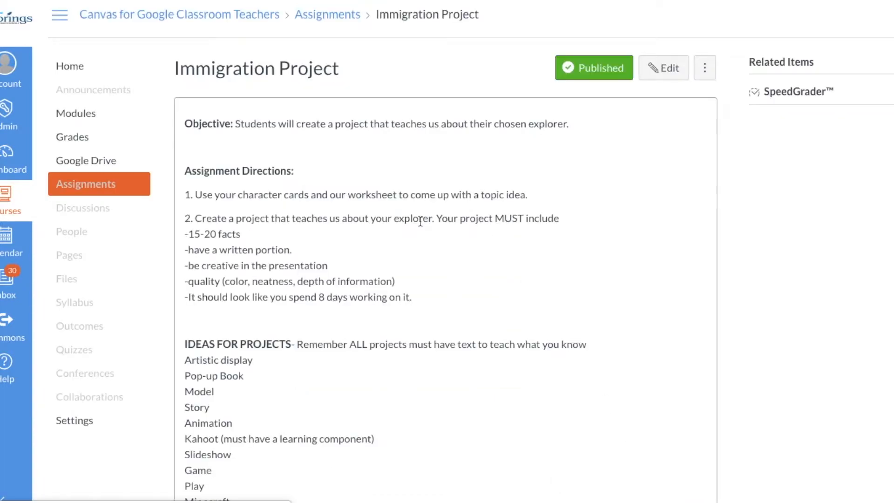
Review the published Immigration Project's directions and submission details, and reopen the assignment for editing
scroll(399, 261, down, 5)
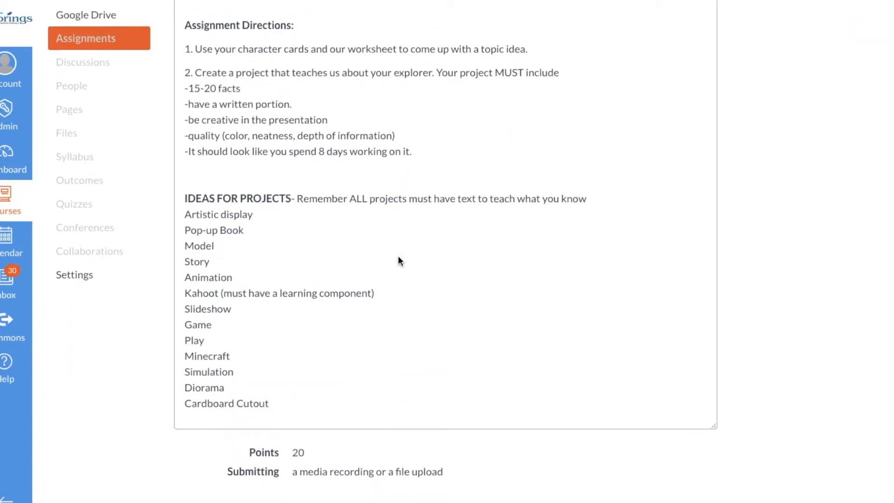
scroll(399, 261, up, 5)
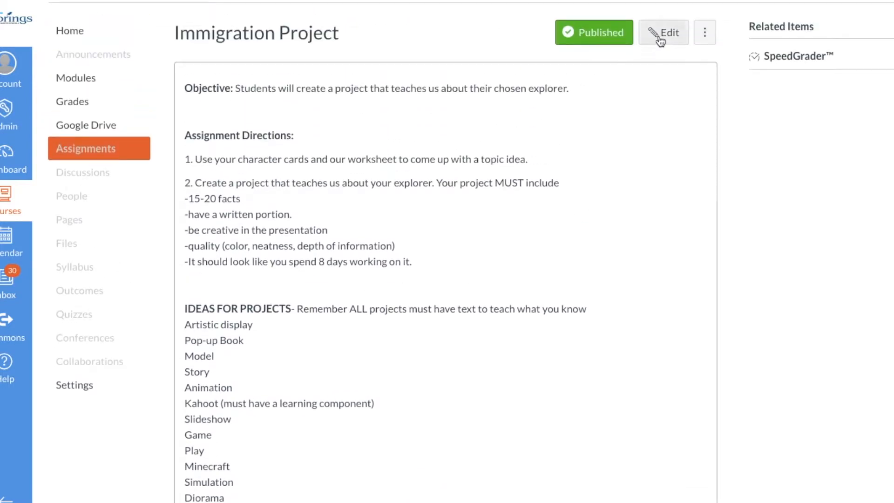
click(657, 35)
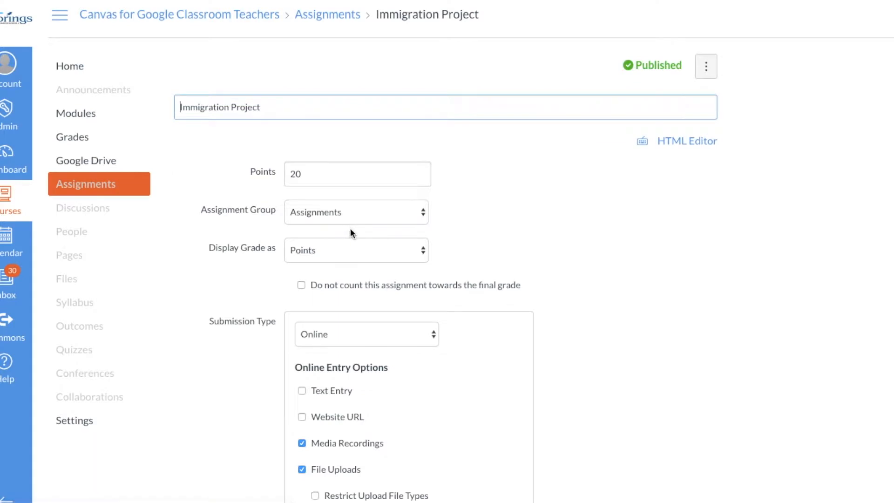
scroll(354, 293, down, 5)
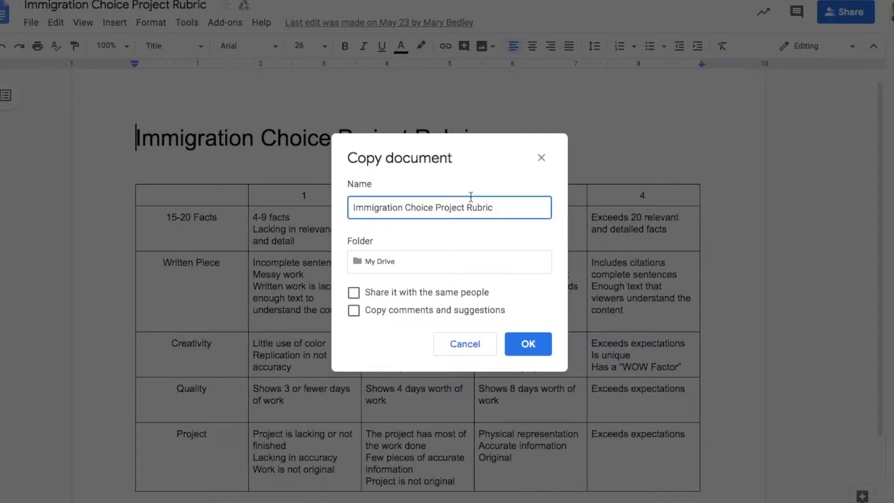
In Google Docs, dismiss the document copy and share the Immigration Choice Project Rubric with anyone who has the link, with view access
click(540, 158)
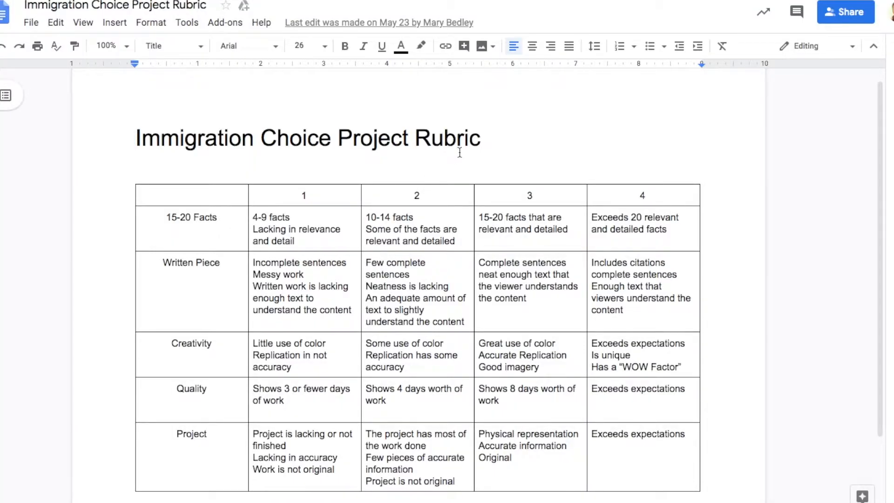
click(840, 18)
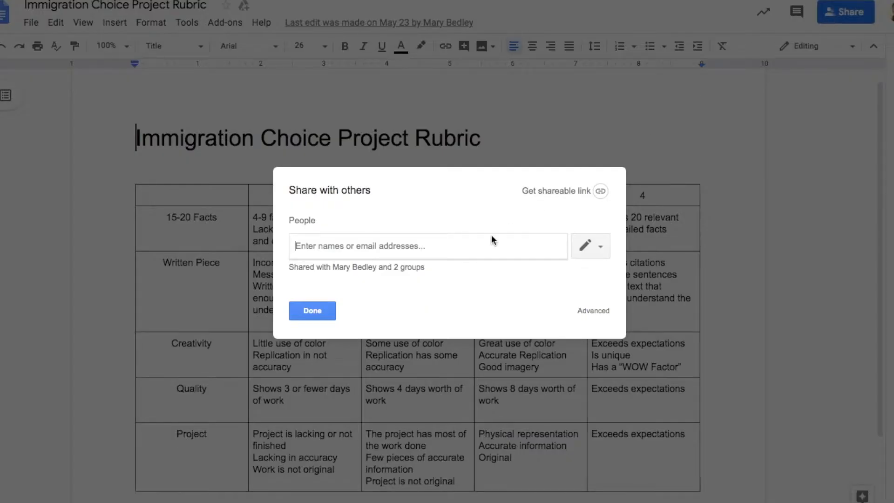
click(595, 247)
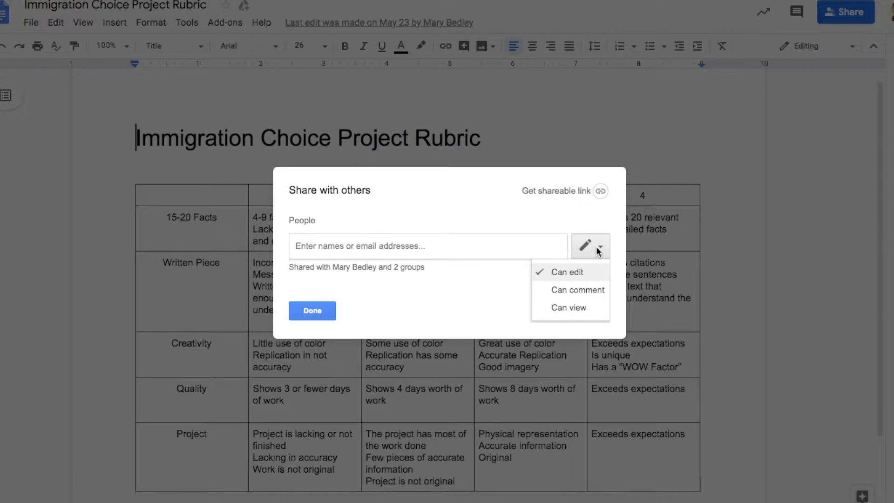
click(595, 249)
click(596, 309)
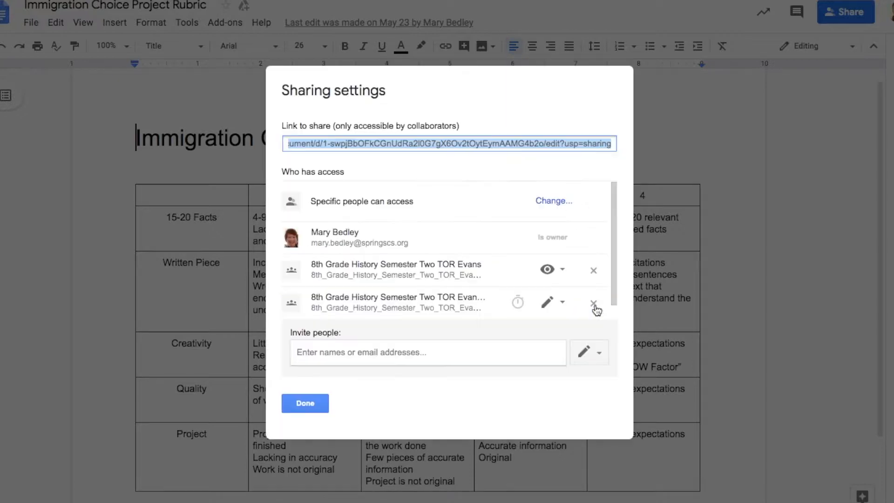
click(550, 257)
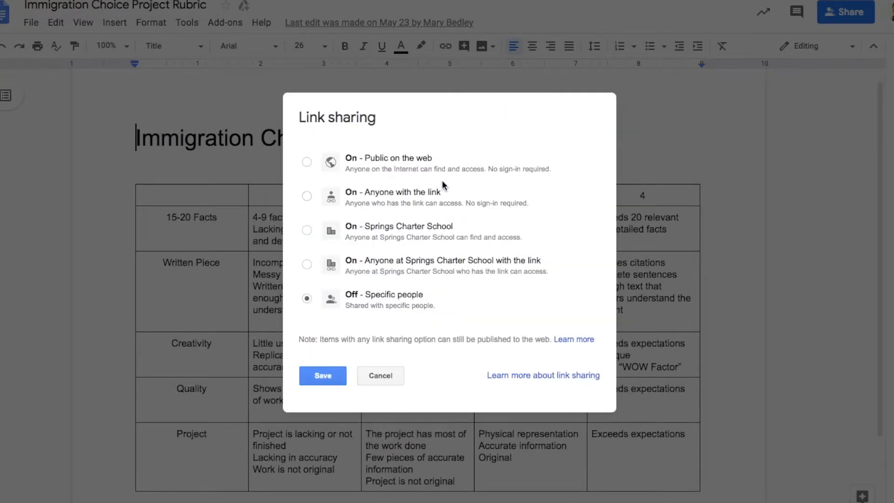
click(309, 196)
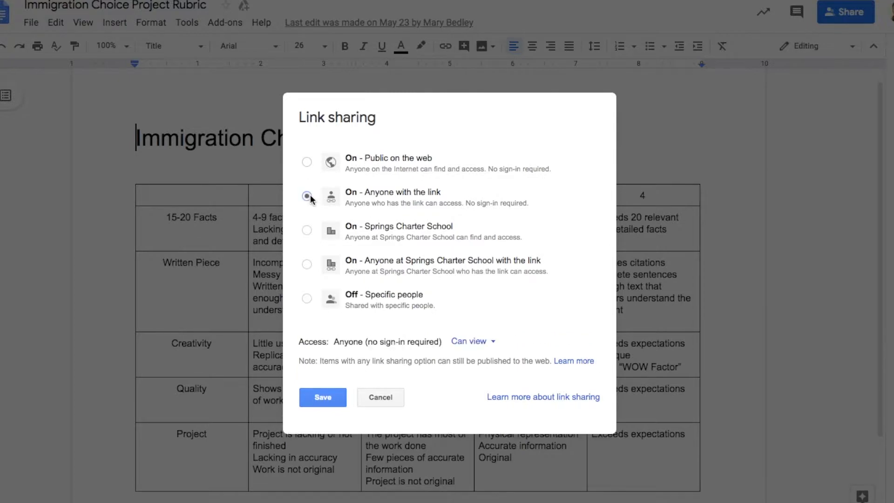
click(328, 396)
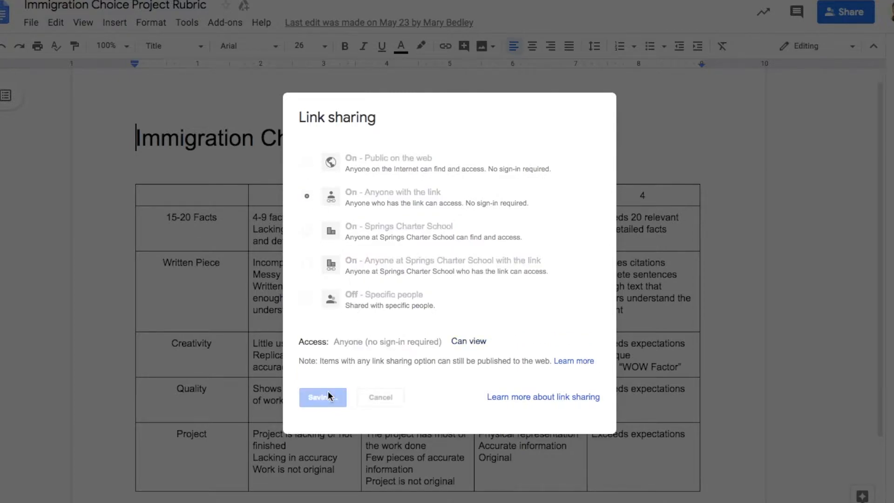
click(321, 401)
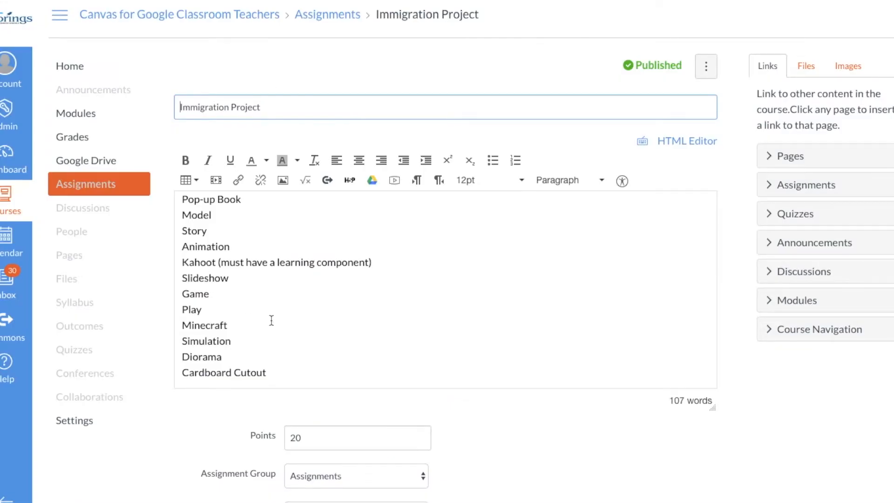
Back in the Canvas assignment editor, add blank lines below "Cardboard Cutout" at the end of the description
scroll(270, 320, up, 2)
scroll(271, 320, down, 2)
click(273, 375)
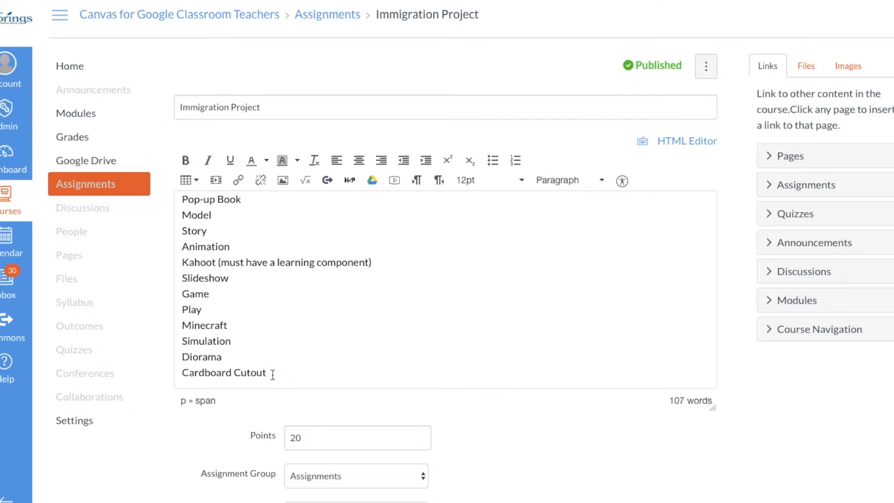
key(Return)
key(Return)
key(Return)
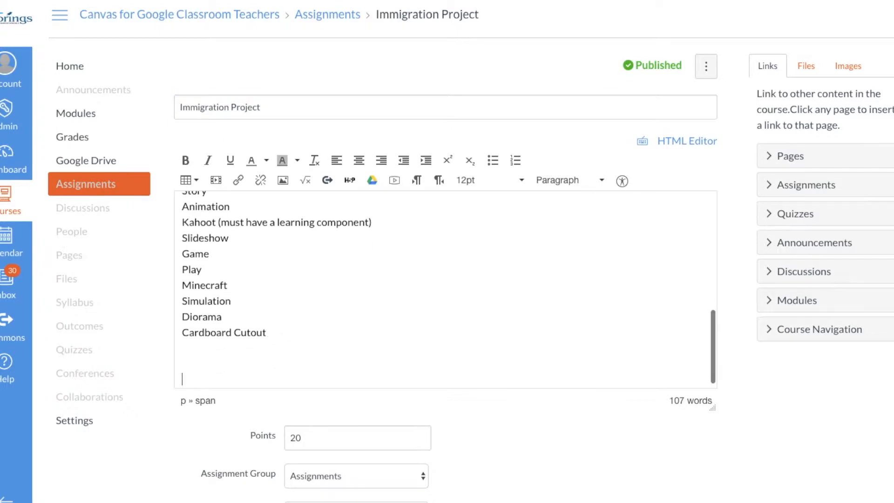
Search the Google Drive files for "immigration rubric" and embed the Immigration Choice Project Rubric in the assignment description
click(372, 184)
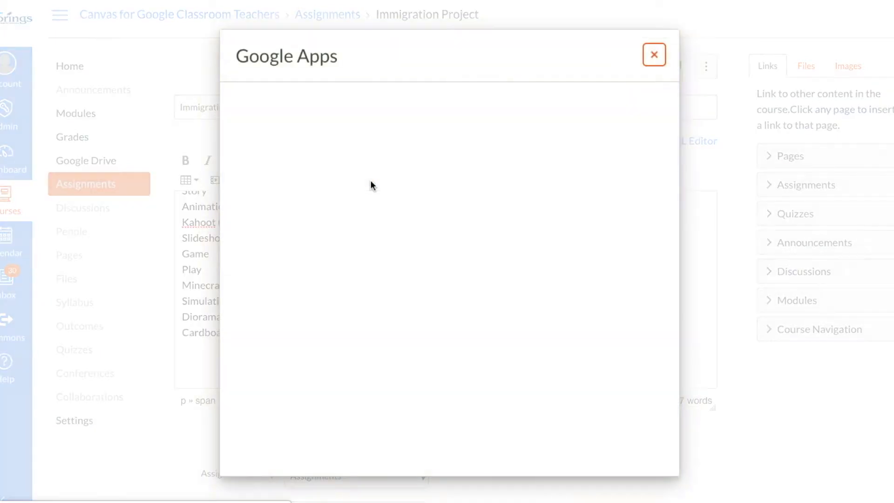
click(275, 98)
click(265, 156)
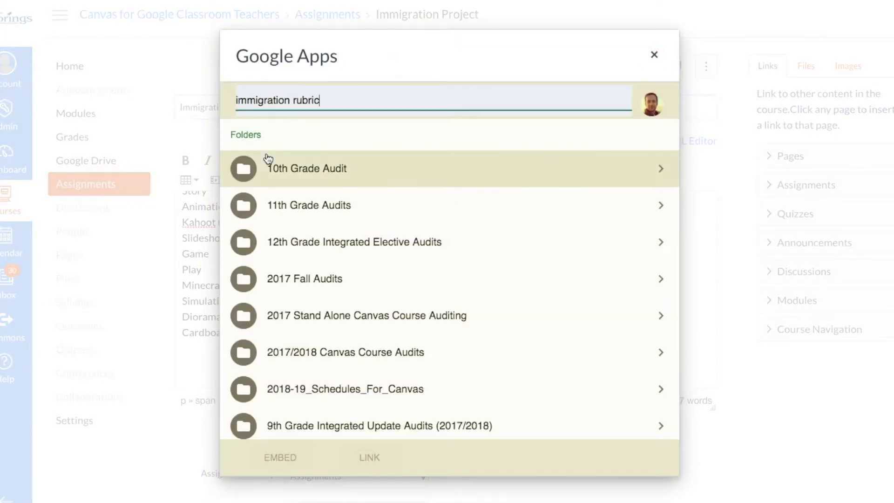
key(Return)
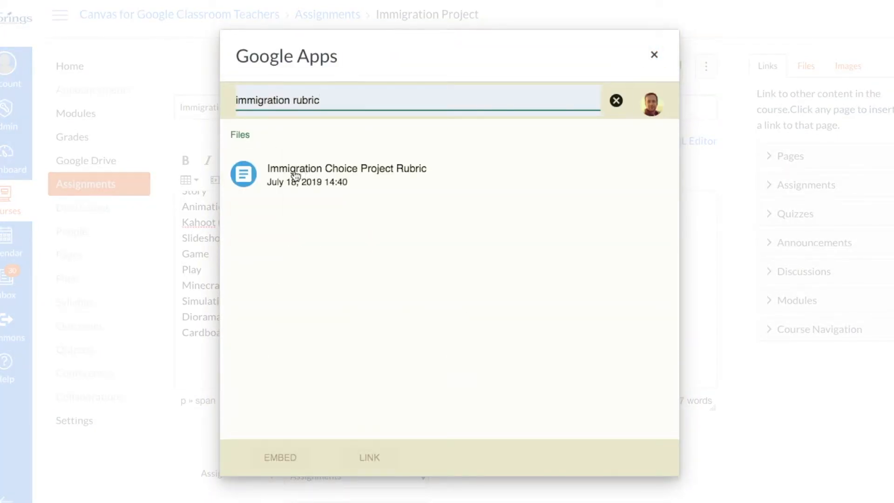
click(291, 175)
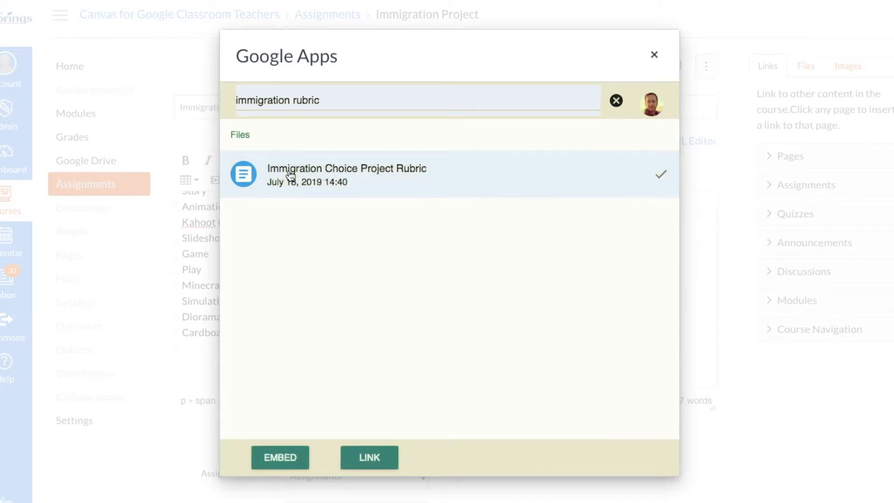
click(283, 456)
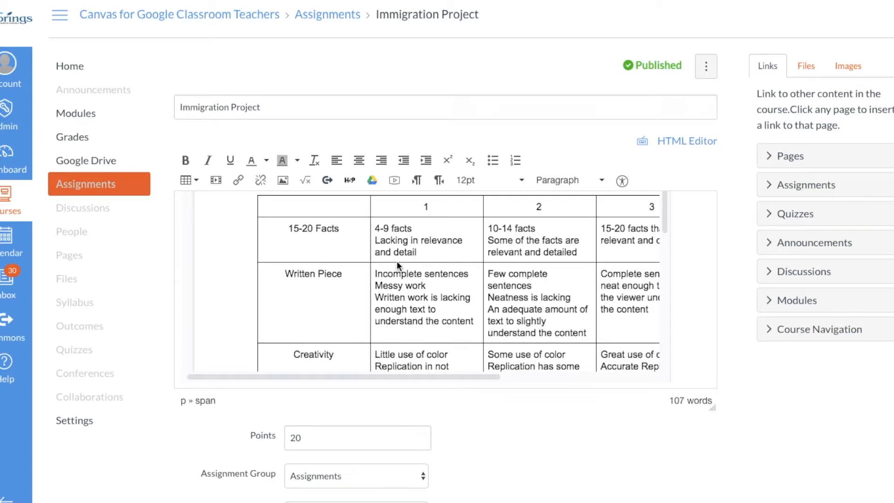
Save the edited assignment and check the embedded rubric on its page
scroll(533, 423, down, 12)
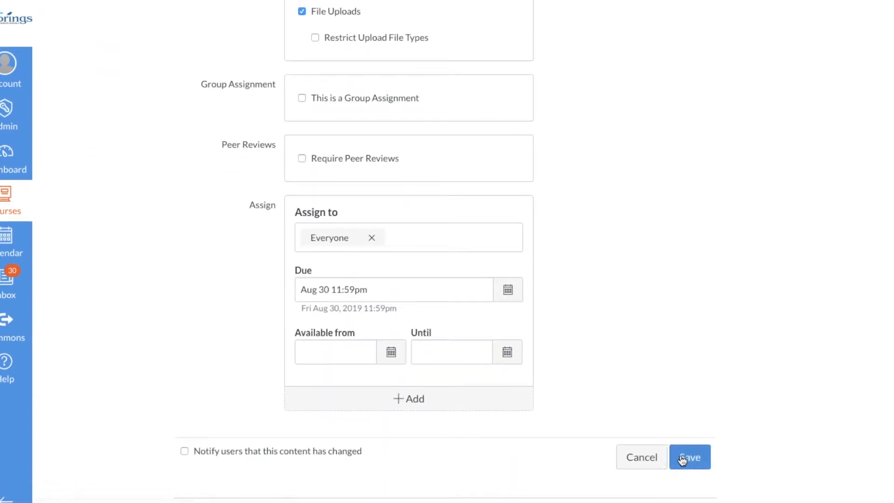
click(681, 454)
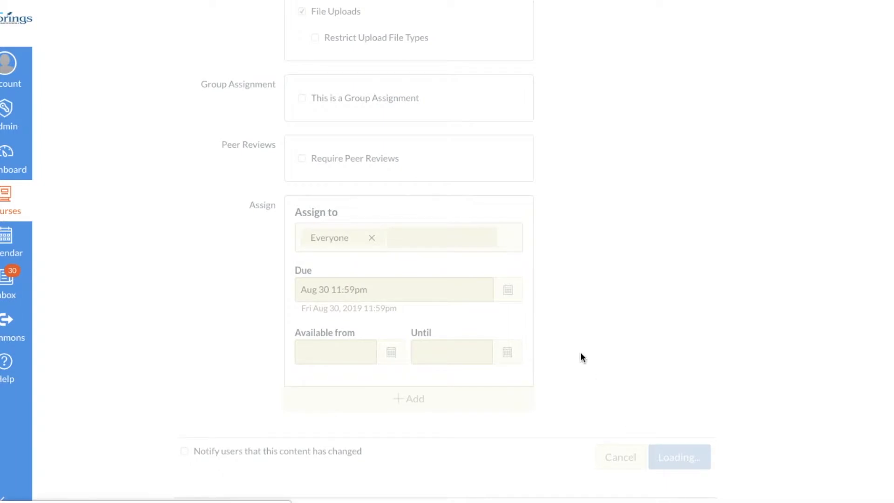
scroll(581, 353, down, 8)
scroll(580, 352, down, 3)
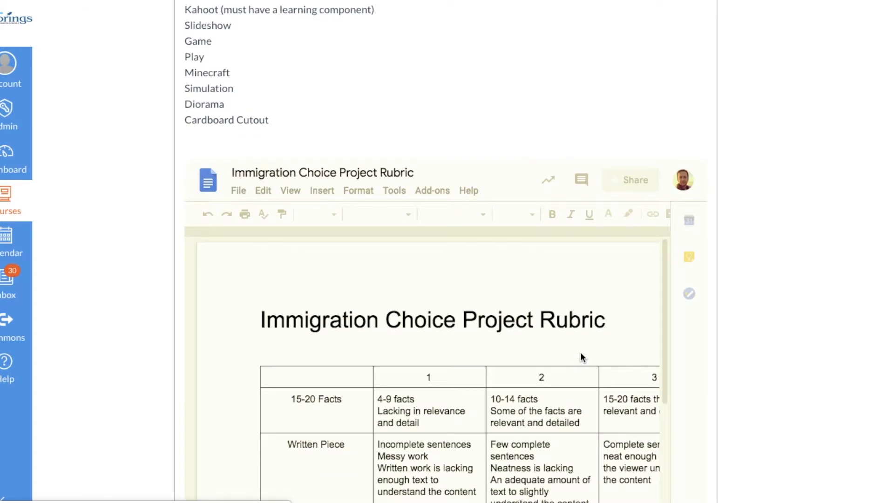
Reopen the Immigration Project assignment for editing and remove the embedded rubric's code from the description's HTML source
scroll(580, 355, down, 2)
scroll(580, 339, up, 2)
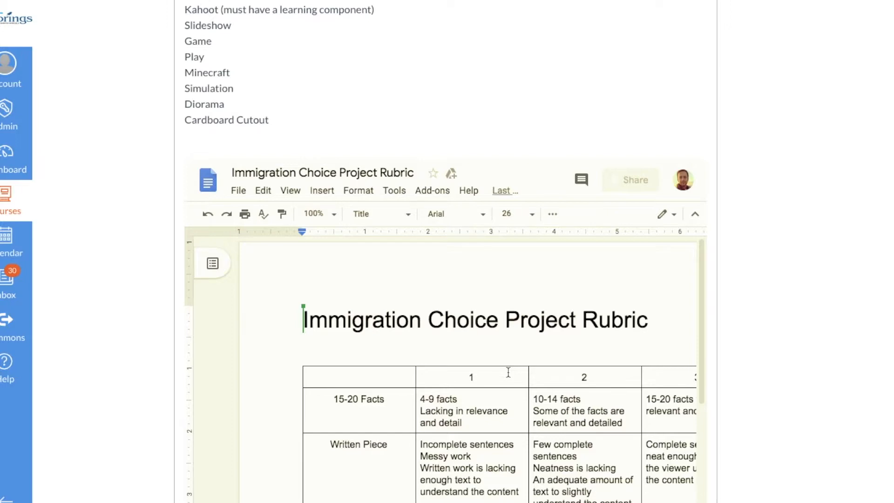
scroll(736, 295, up, 10)
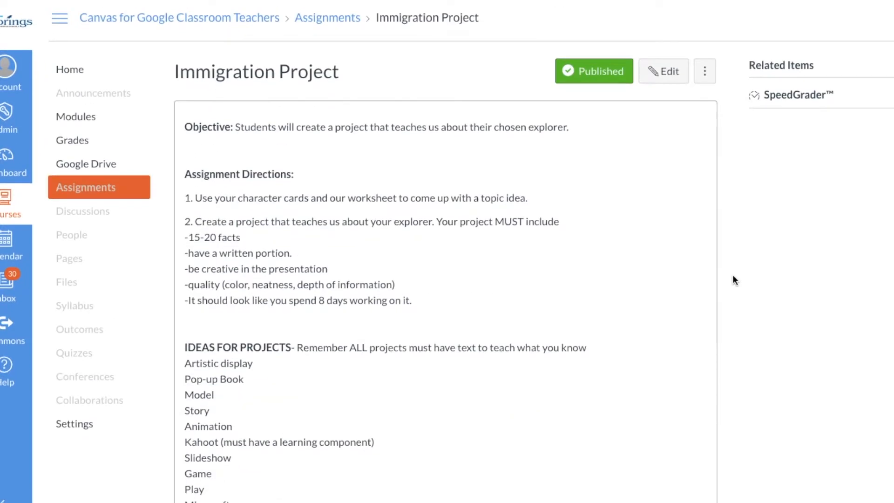
click(659, 70)
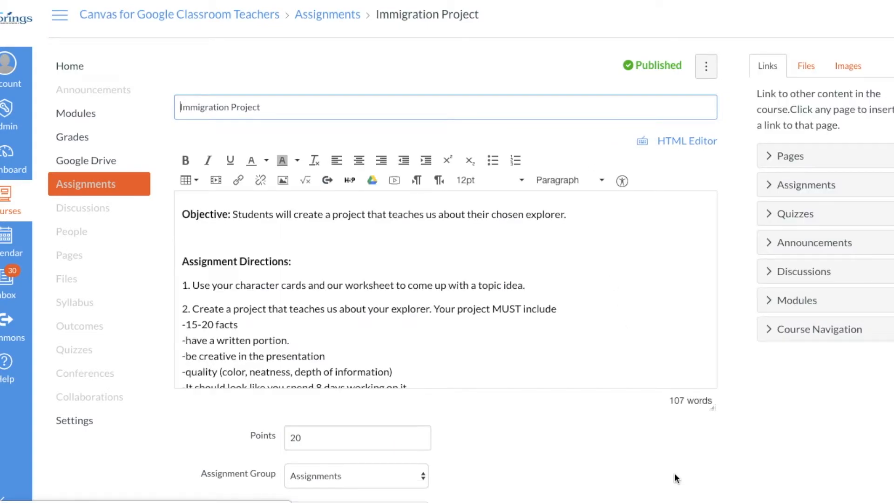
click(684, 141)
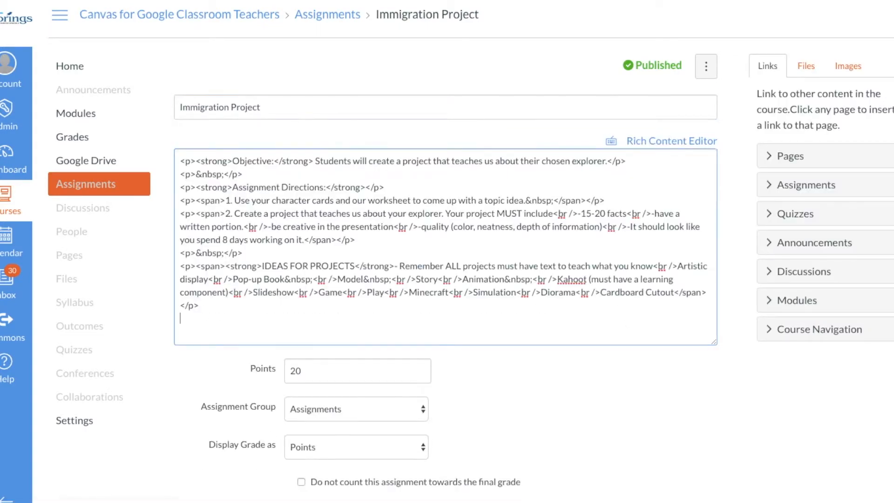
click(650, 141)
Check the end of the description and the assignment settings, and save the assignment
scroll(522, 262, down, 3)
scroll(522, 261, down, 3)
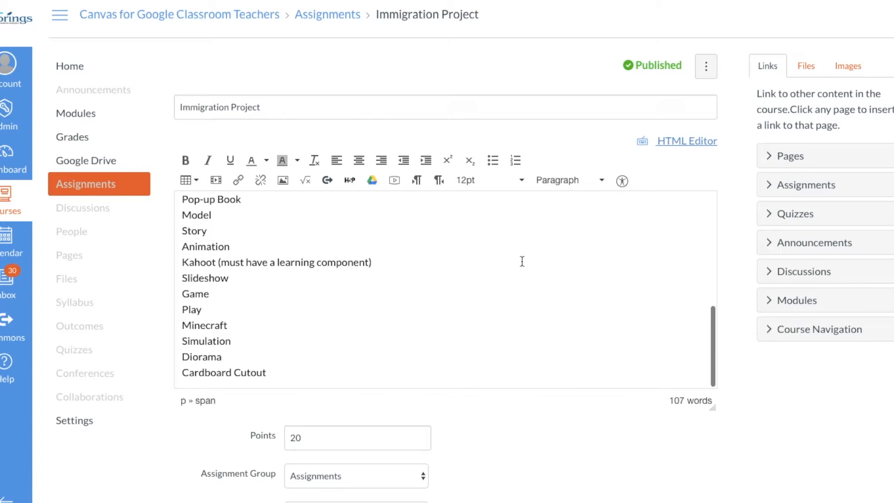
scroll(505, 424, down, 10)
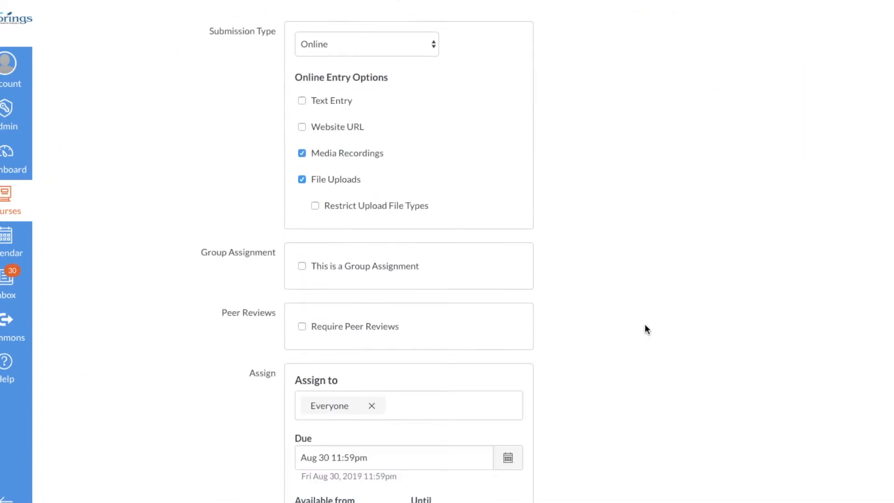
scroll(644, 327, down, 4)
click(699, 462)
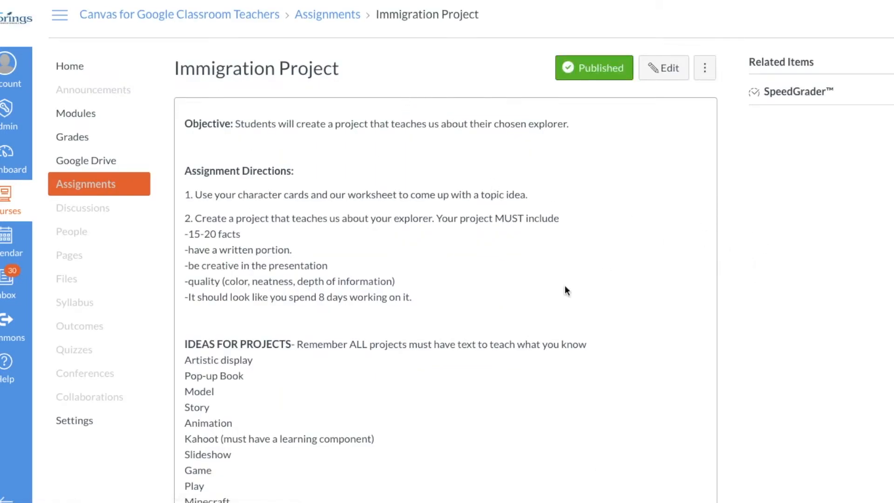
Start a new rubric for the Immigration Project assignment below its due date details
scroll(582, 280, down, 1)
scroll(420, 336, down, 3)
scroll(373, 363, up, 3)
scroll(386, 358, down, 2)
scroll(384, 357, down, 4)
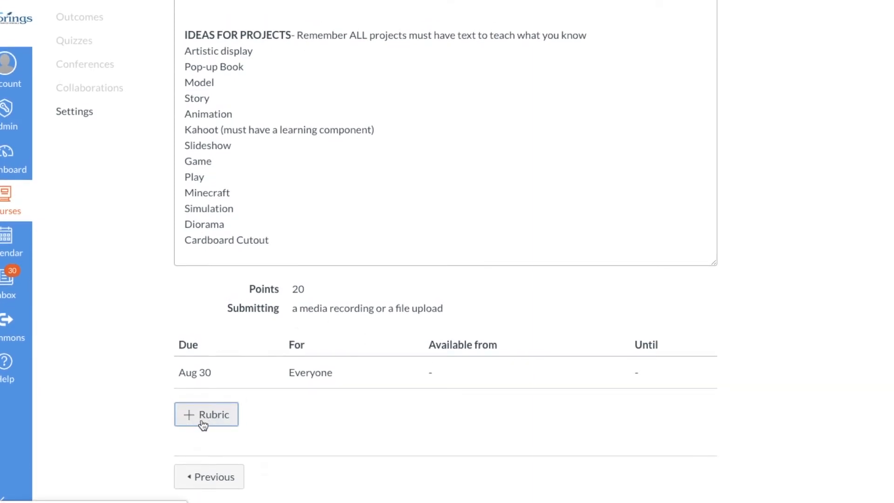
click(206, 416)
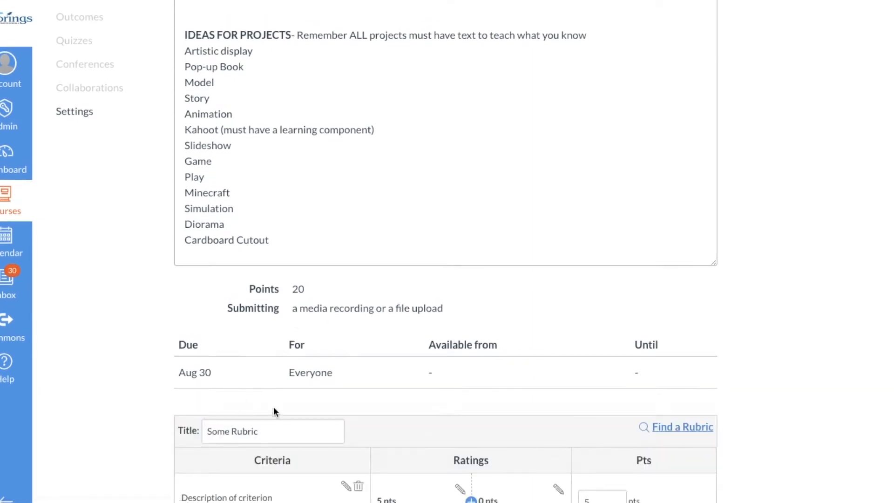
scroll(270, 408, down, 3)
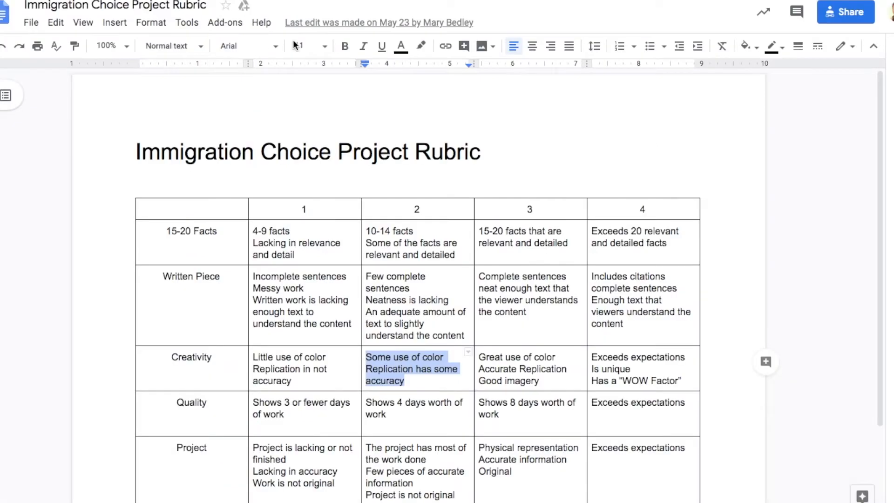
Select the "Creativity" label in the Google Docs rubric table, and in Canvas title the new rubric "Immigration"
click(269, 358)
click(219, 360)
drag(218, 359, 171, 359)
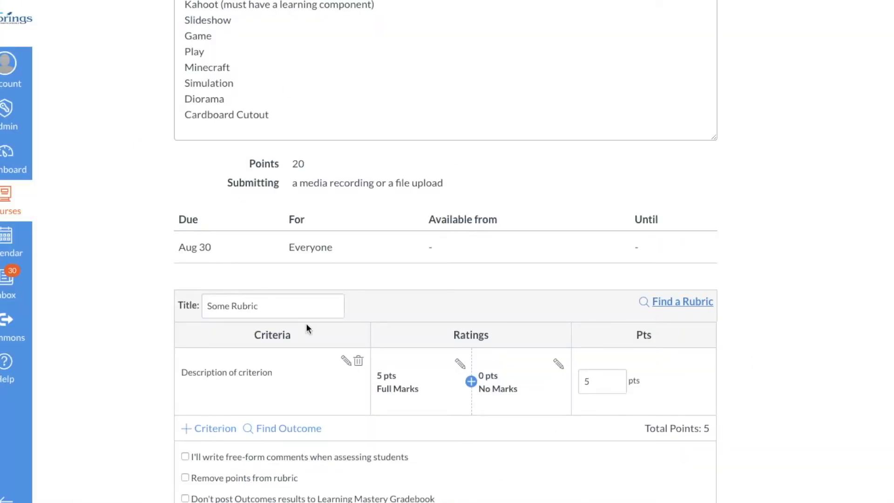
triple_click(274, 306)
text(Im)
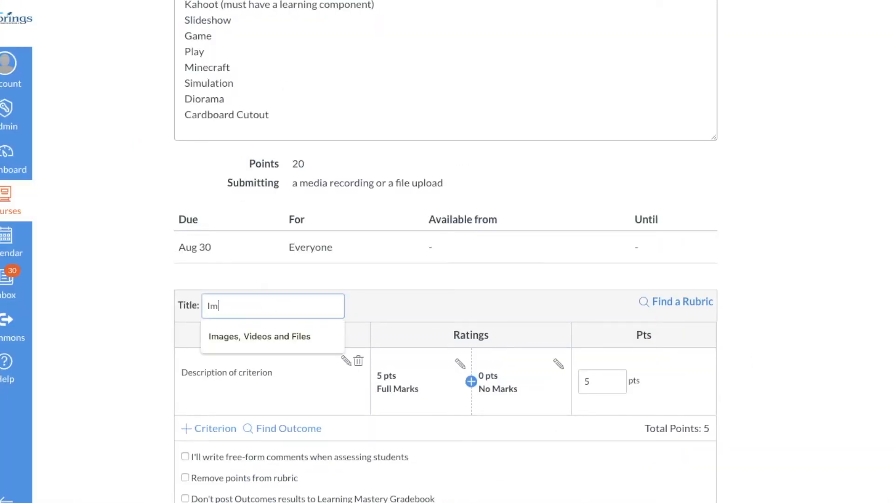
text(migration)
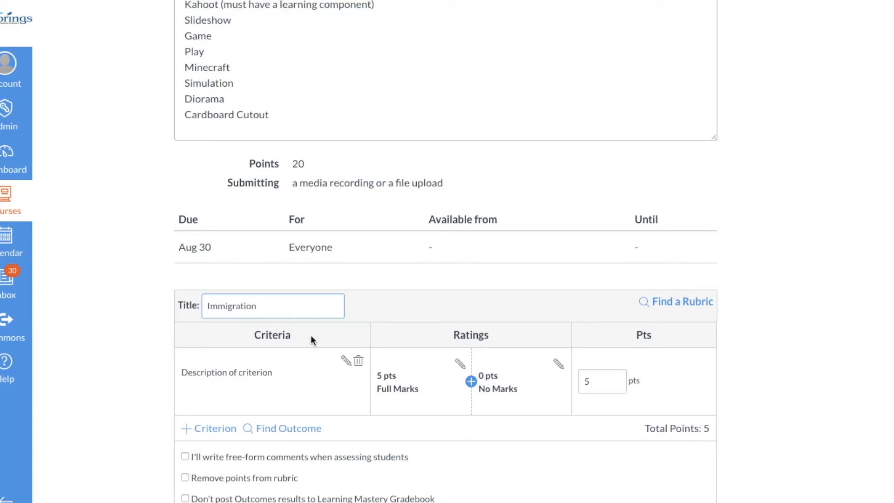
Set the first criterion's description to "Creativity" and update the criterion
click(345, 361)
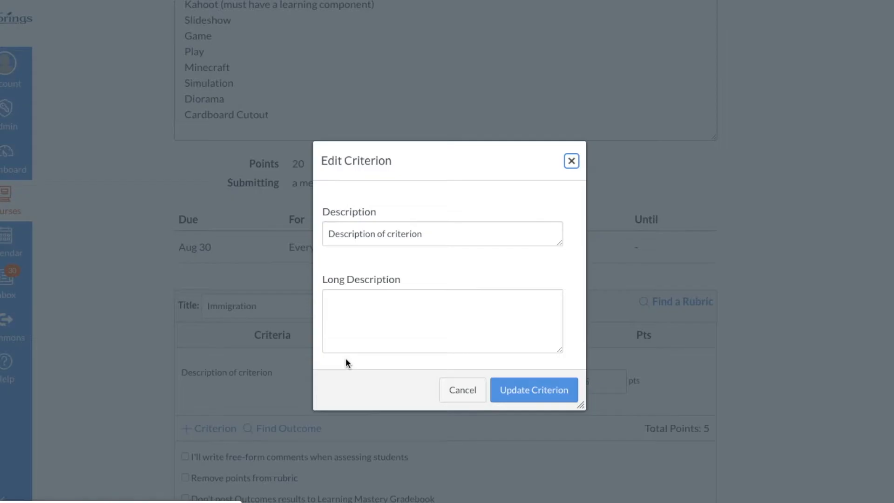
double_click(369, 235)
triple_click(369, 235)
text(Creativity)
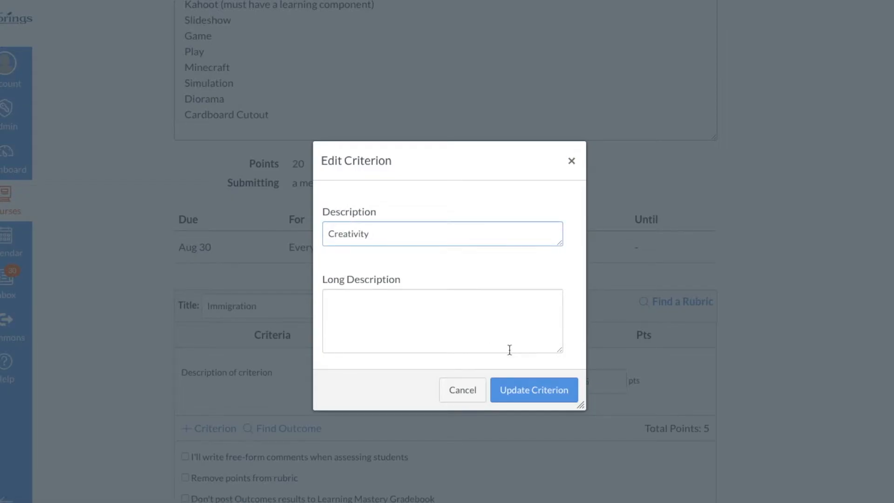
click(525, 392)
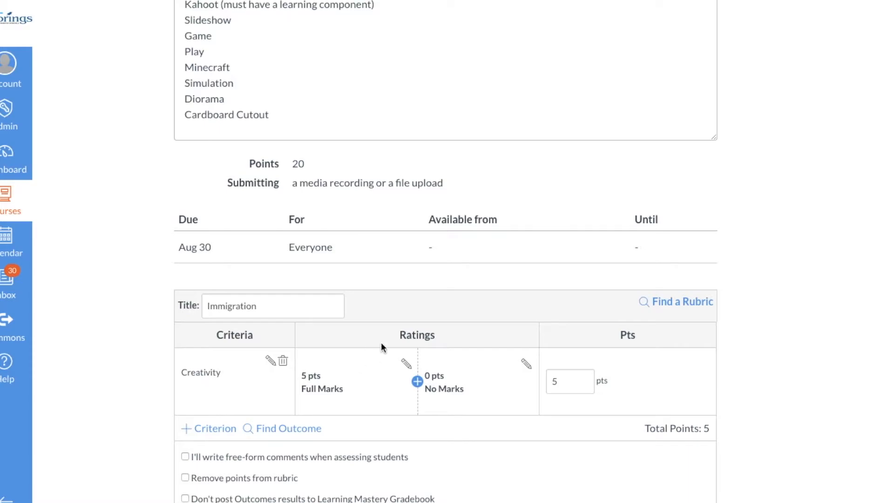
Set the Full Marks rating to 4 points and title it with the document's text "Exceeds expectations Is unique Has a 'WOW Factor'"
click(406, 363)
click(350, 212)
key(BackSpace)
text(4)
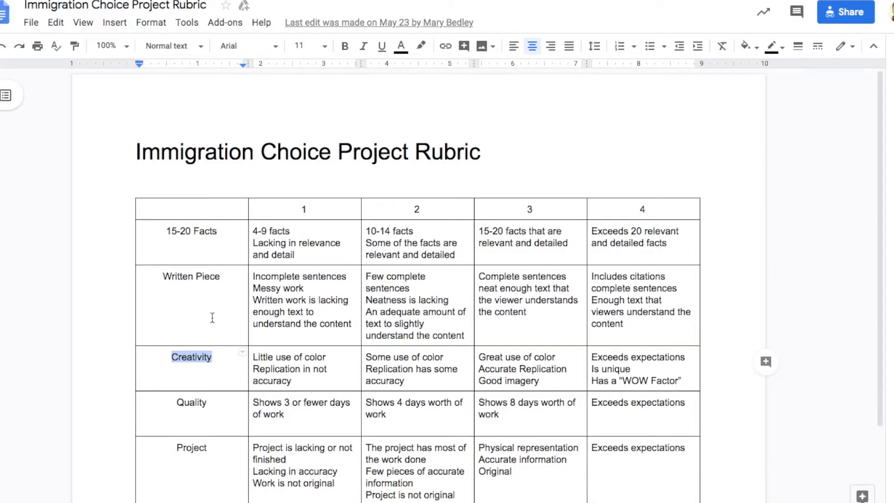
drag(590, 357, 683, 381)
key(ctrl+c)
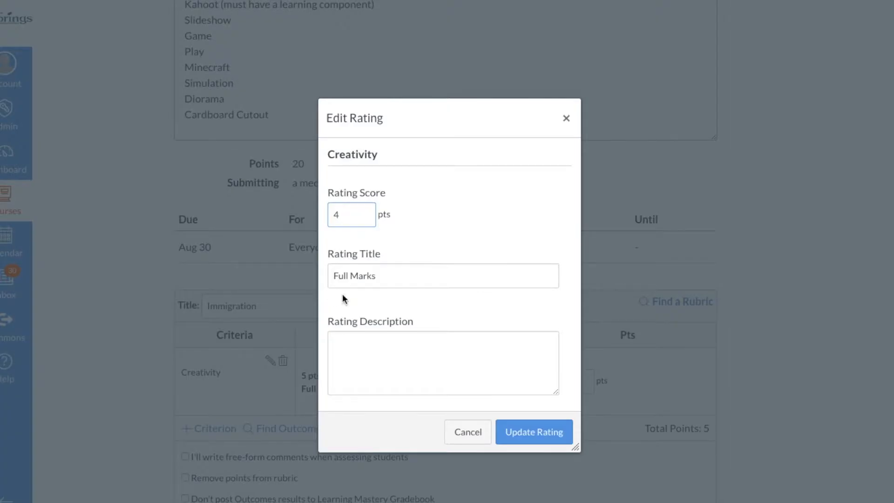
triple_click(353, 278)
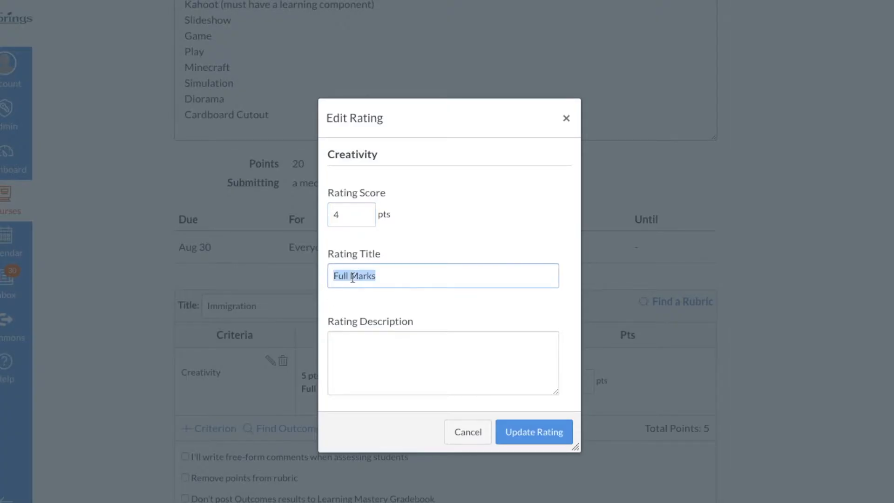
key(ctrl+v)
click(522, 433)
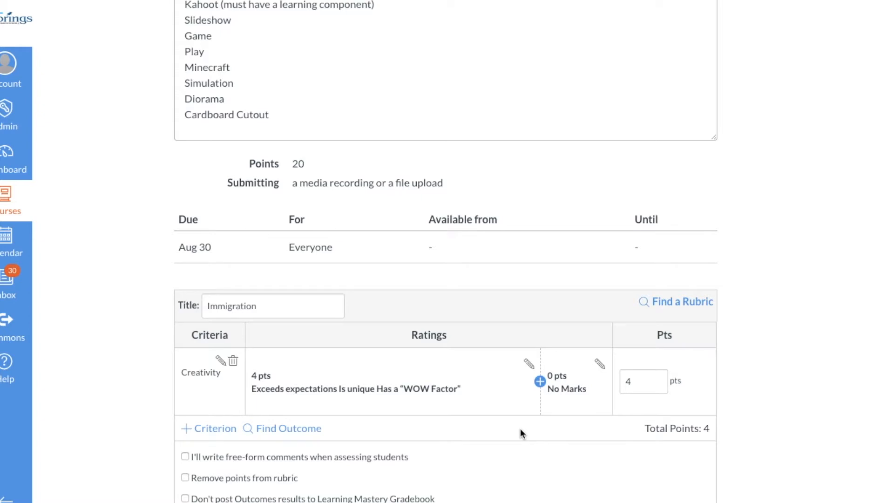
Add a 3-point Creativity rating titled "Great use of color Accurate Replication Good imagery", copied from the Google Docs rubric
click(540, 382)
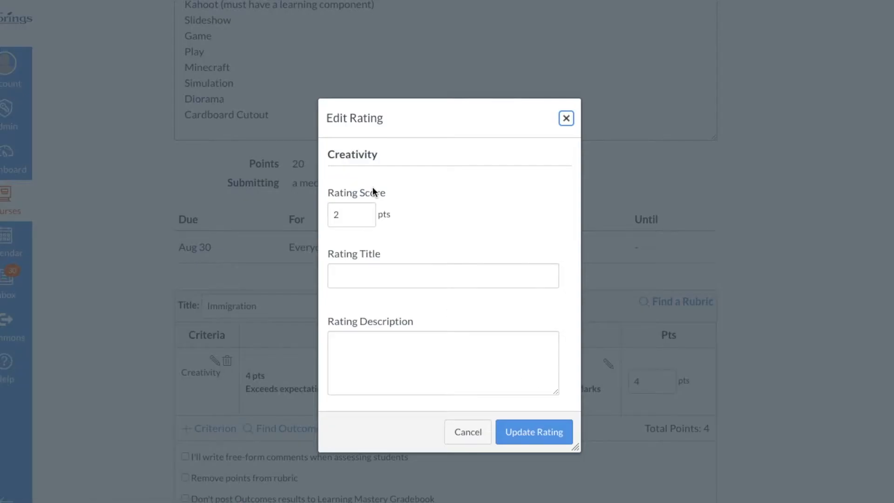
double_click(331, 213)
text(3)
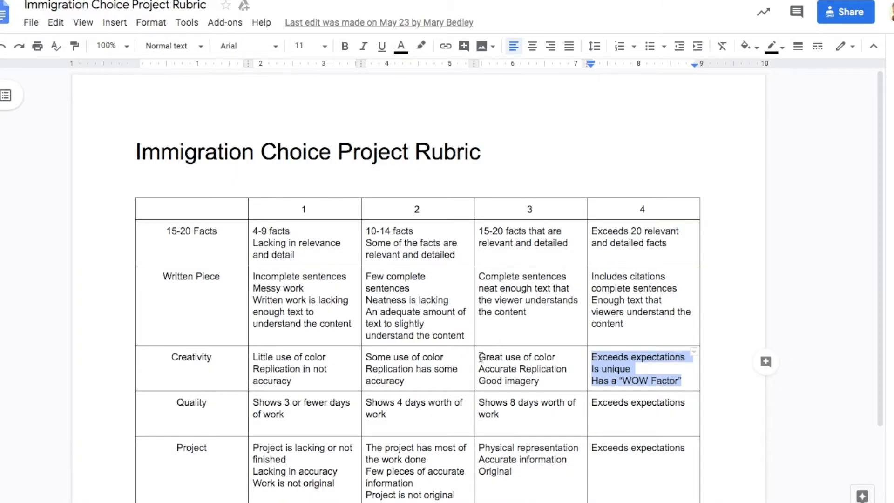
drag(480, 357, 544, 382)
key(ctrl+c)
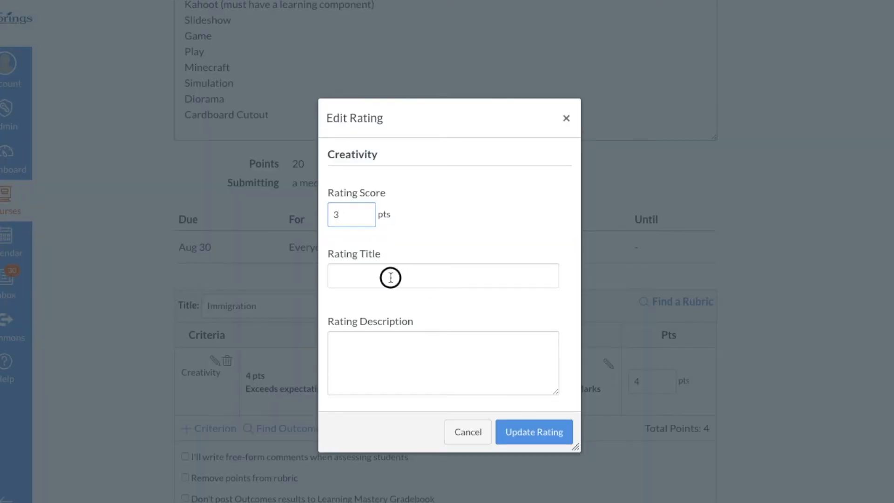
click(390, 278)
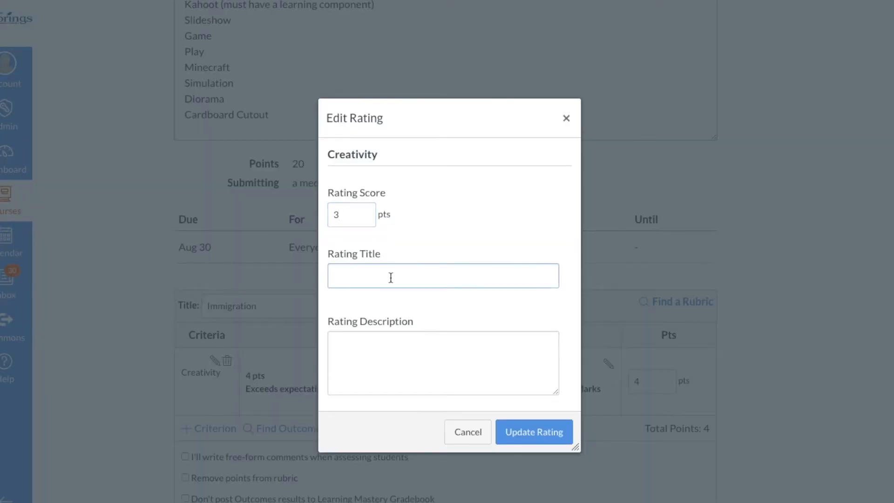
key(ctrl+v)
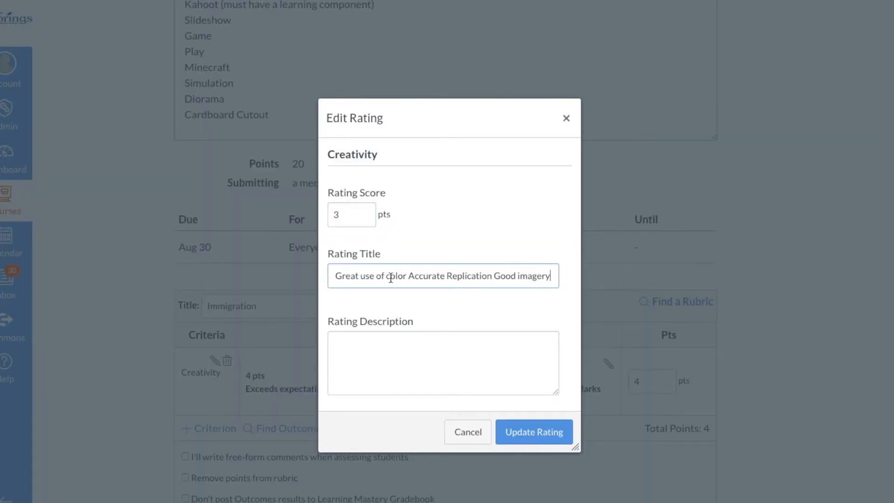
click(520, 436)
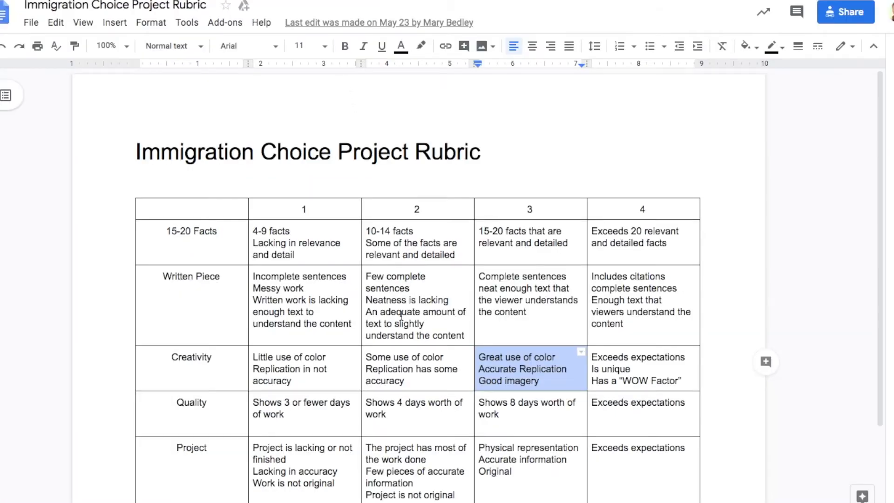
Add a 2-point Creativity rating titled "Some use of color Replication has some accuracy", copied from the Google Docs rubric
drag(368, 359, 404, 382)
key(ctrl+c)
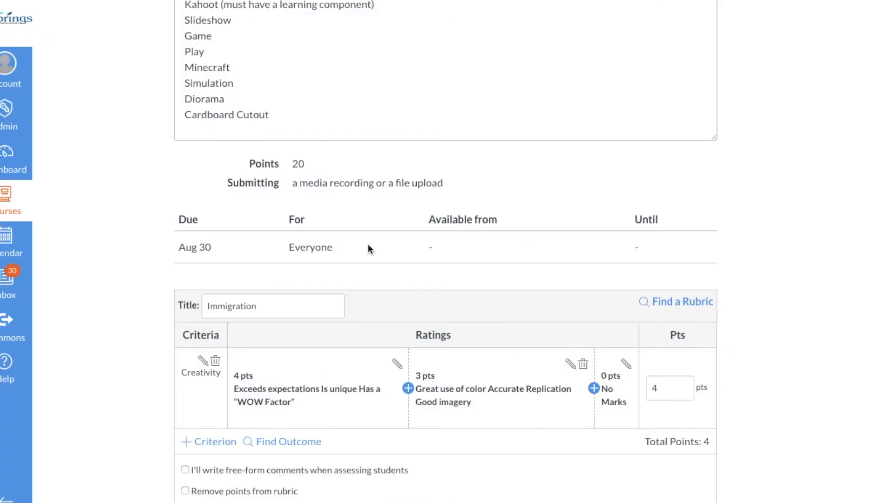
click(594, 388)
click(344, 280)
key(ctrl+v)
click(521, 431)
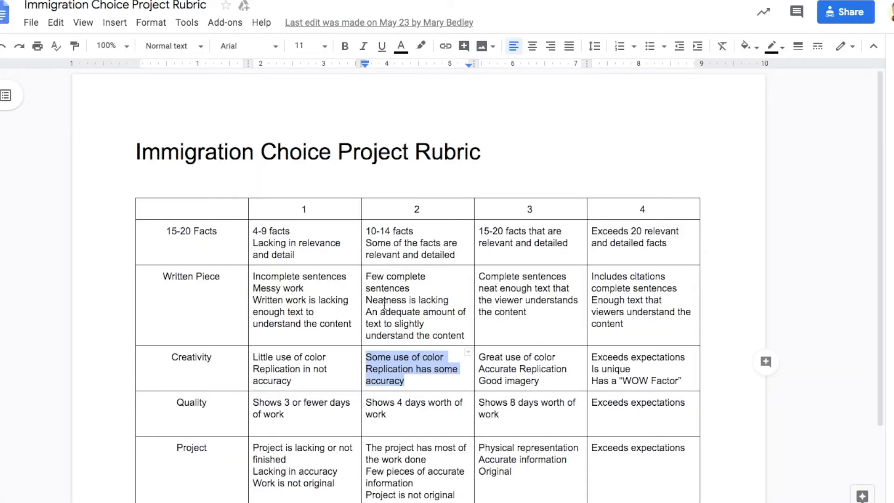
Add a 1-point Creativity rating titled "Little use of color Replication in not accuracy", copied from the Google Docs rubric
drag(292, 381, 255, 359)
key(ctrl+c)
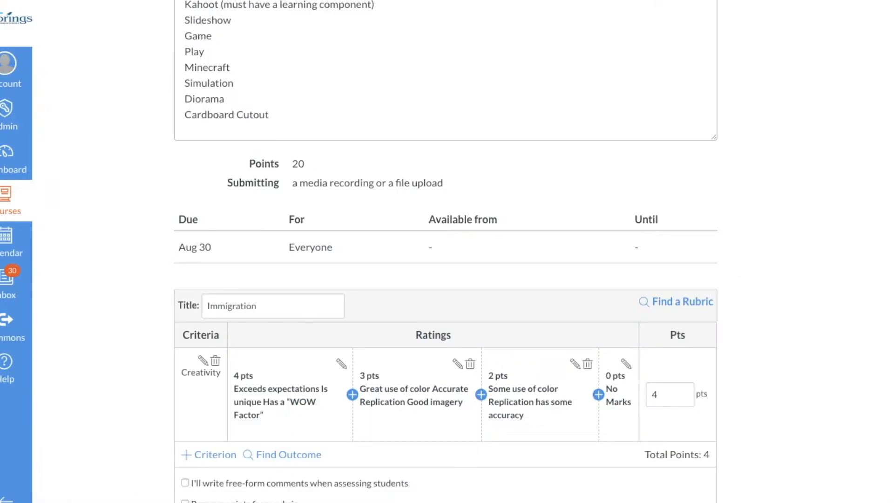
click(599, 395)
click(424, 278)
key(ctrl+v)
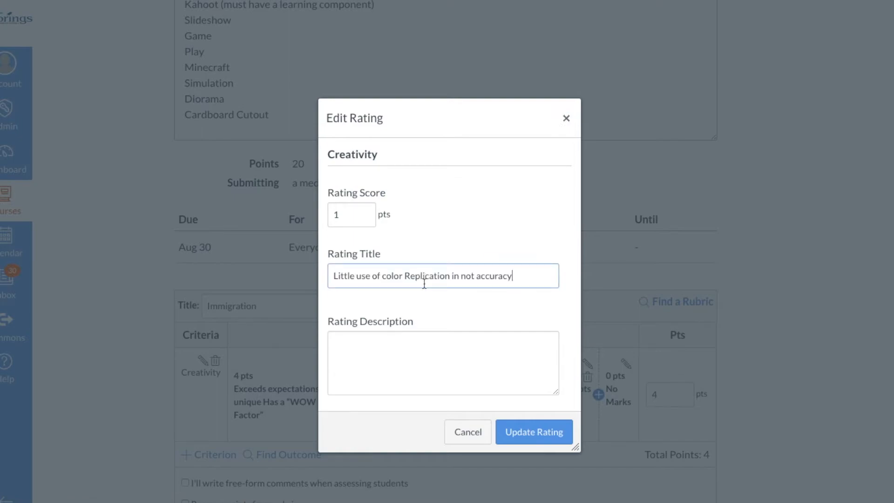
click(517, 433)
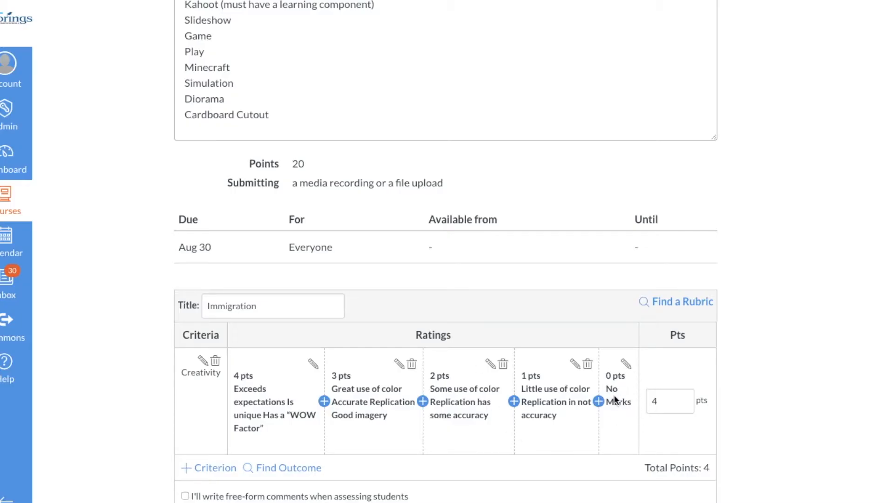
Turn on the option to use this rubric for assignment grading
scroll(463, 326, down, 3)
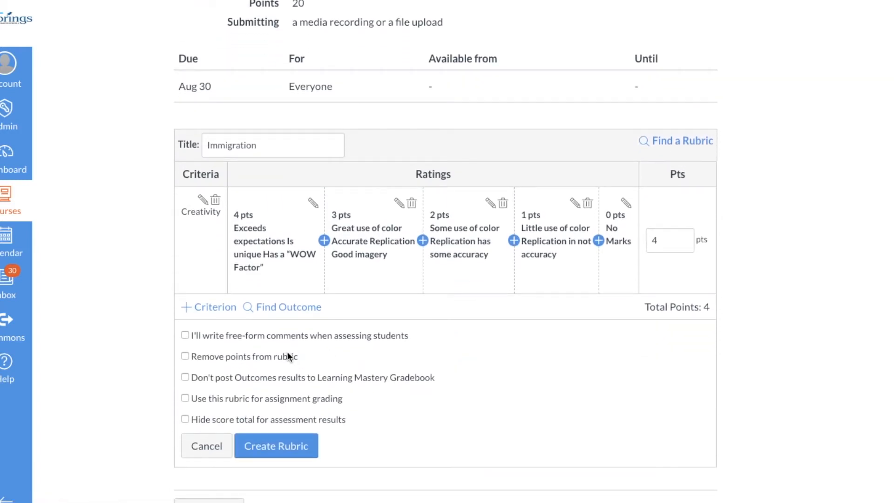
click(185, 398)
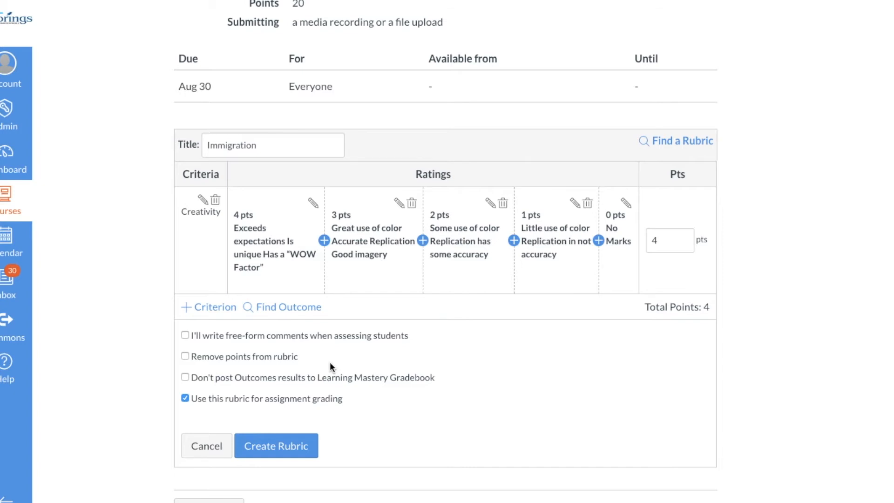
click(186, 399)
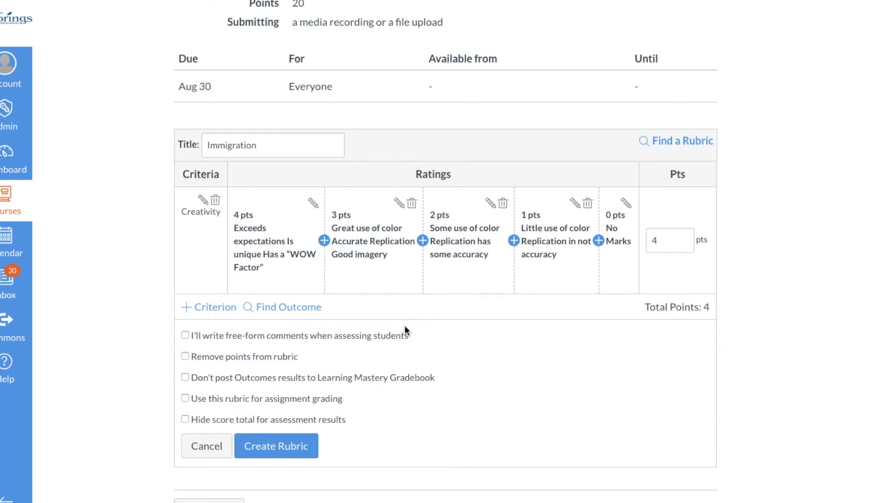
click(186, 399)
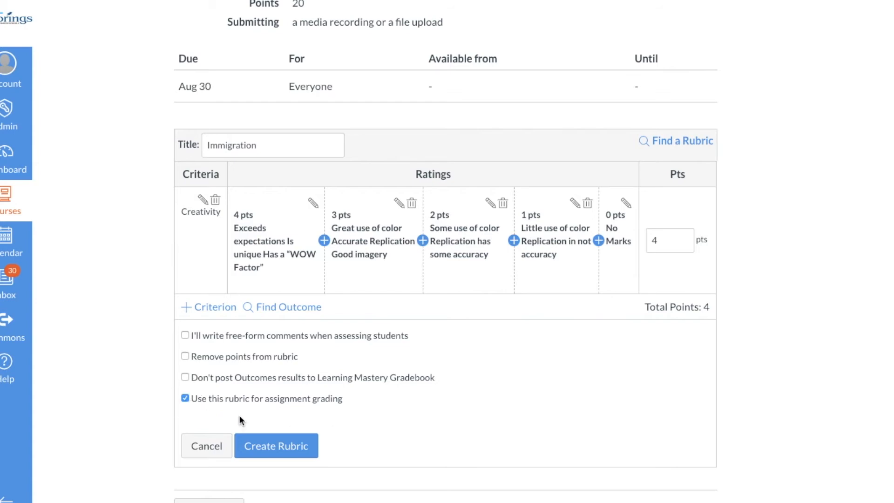
Create the Immigration rubric and change the assignment's total points to match it
click(267, 445)
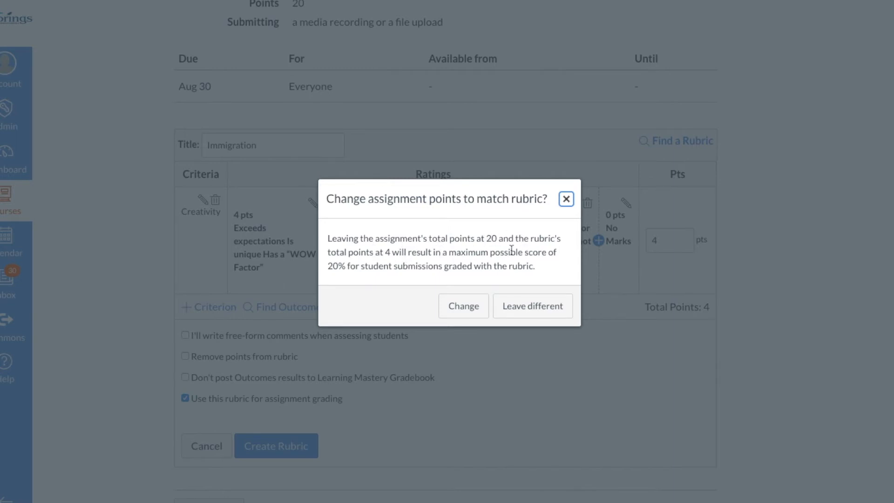
click(465, 308)
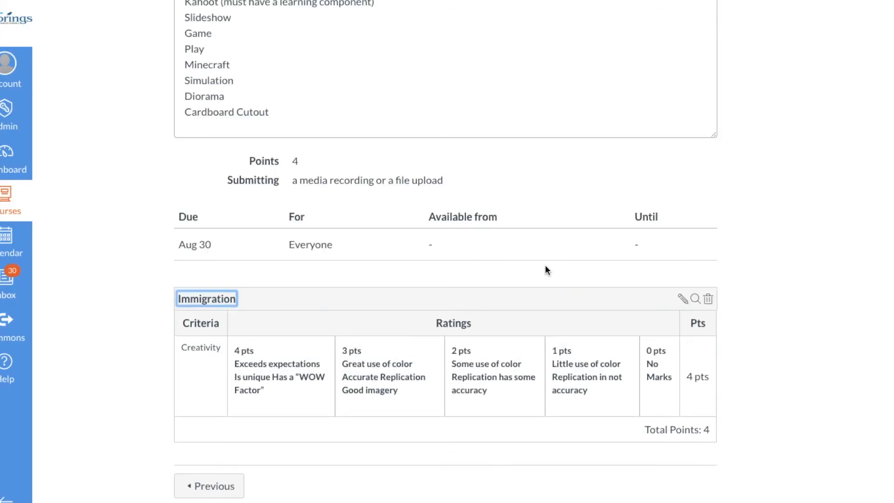
Open the Immigration Project in SpeedGrader and display its rubric in a grading pane wide enough to show every rating
scroll(546, 269, up, 8)
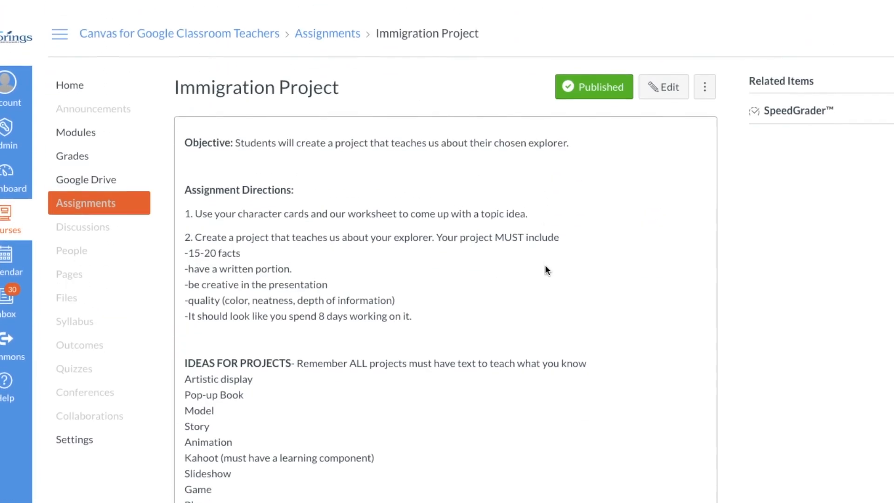
scroll(545, 264, up, 2)
click(779, 95)
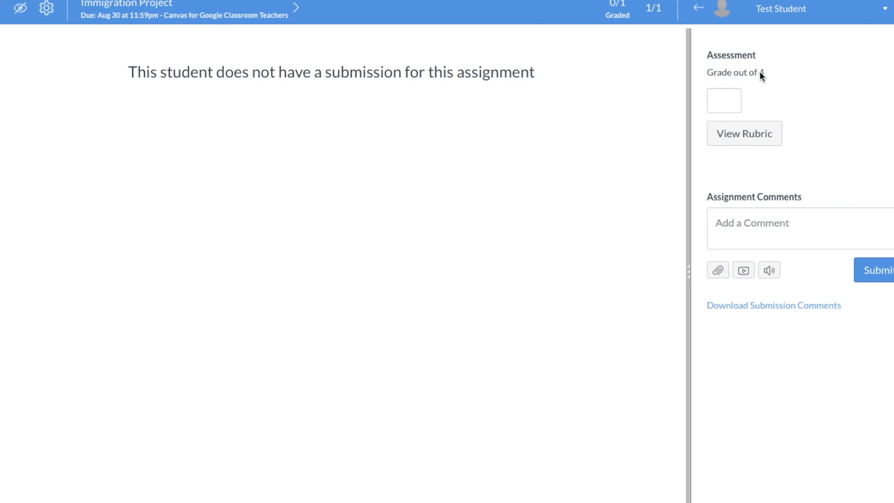
click(735, 136)
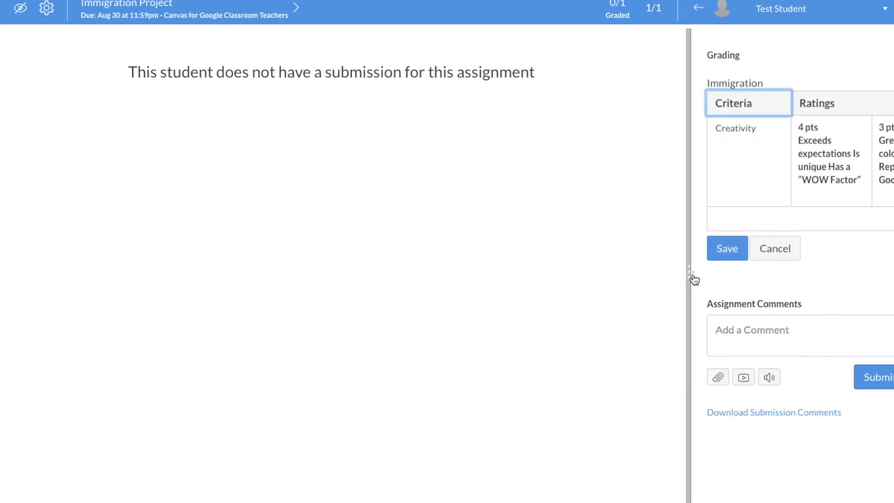
drag(689, 273, 321, 302)
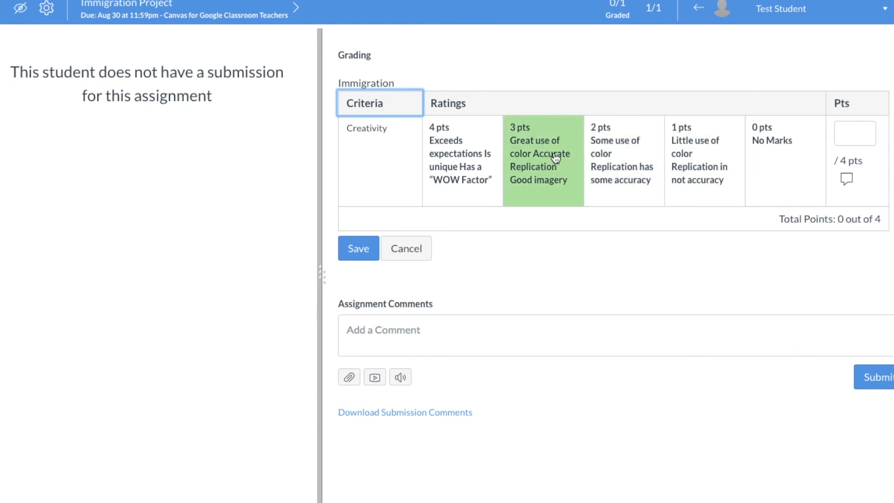
Give the test student the 3-point Creativity rating, and open the criterion's comment field and the assignment comment box
click(538, 157)
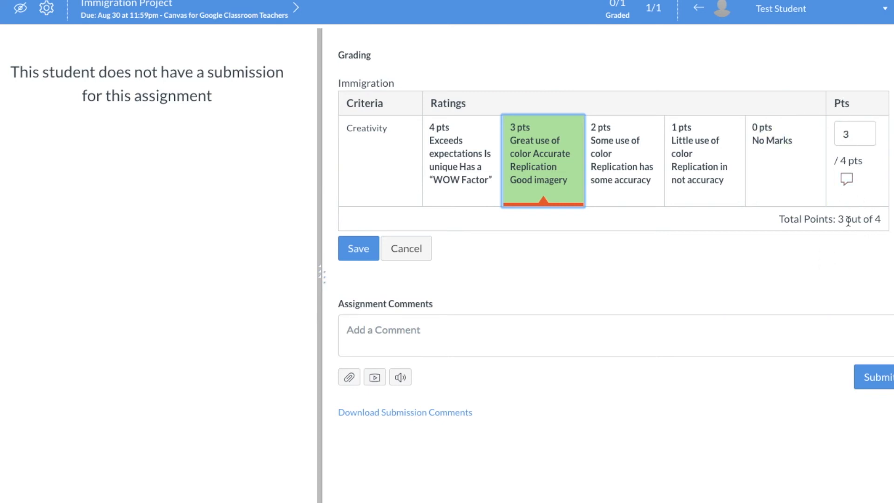
click(846, 179)
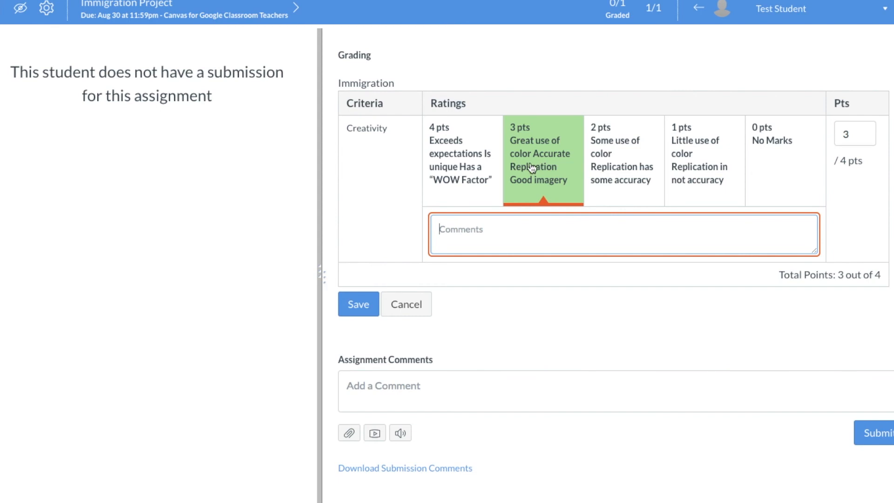
click(373, 385)
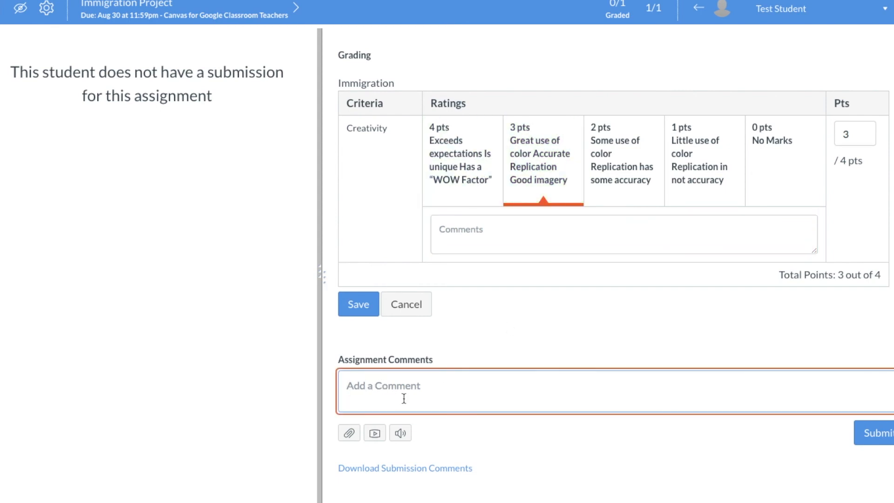
Save the rubric assessment and narrow the grading pane to give the submission area more room
click(359, 306)
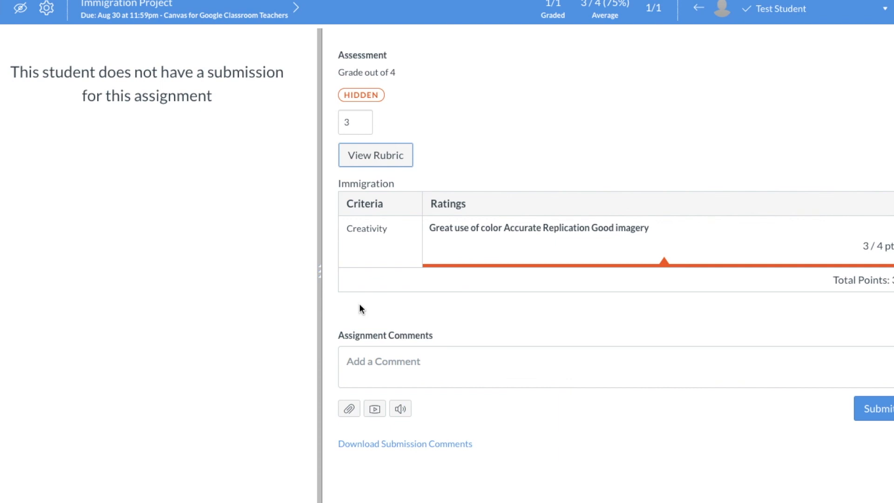
drag(321, 269, 523, 264)
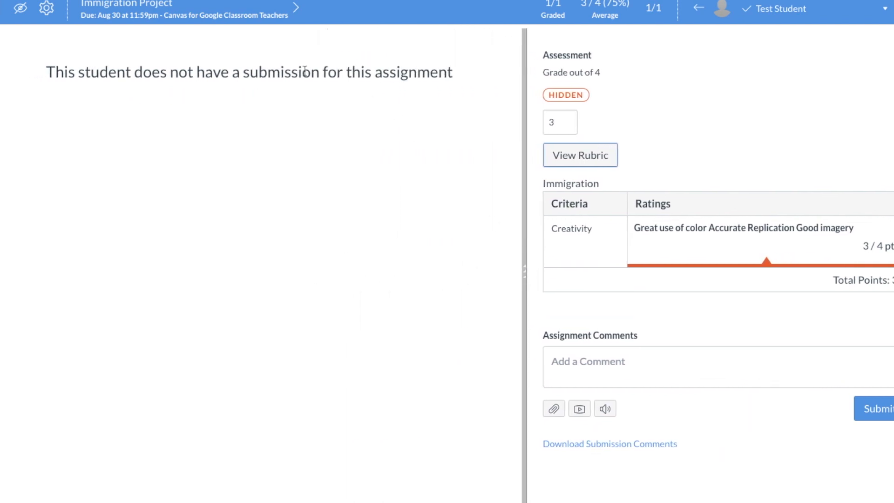